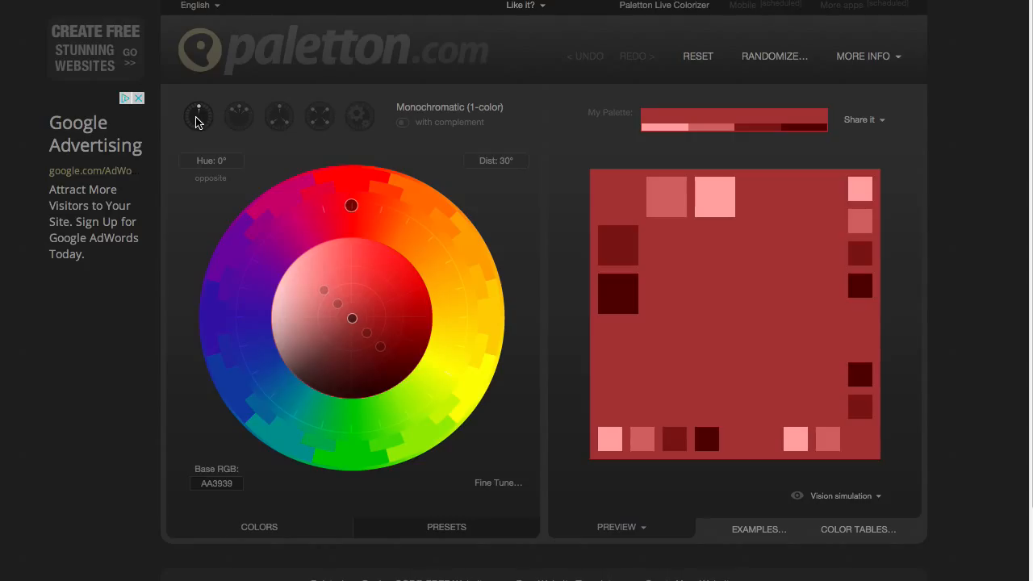
Step: Try the adjacent, triad, tetrad and free-style colour schemes in turn on the red base colour, returning to tetrad
{"action": "left_click", "coordinate": [241, 119]}
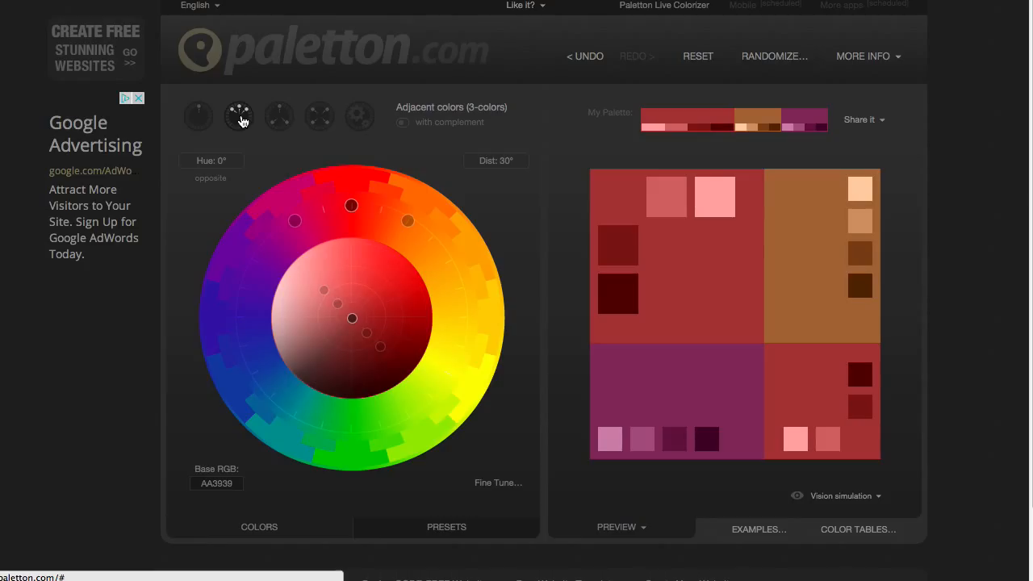
{"action": "left_click", "coordinate": [279, 119]}
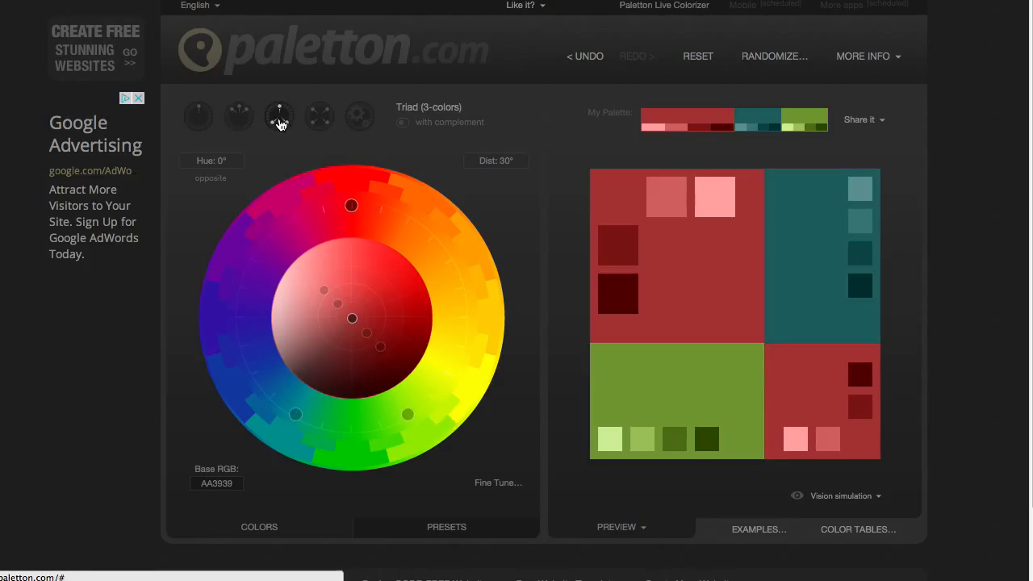
{"action": "left_click", "coordinate": [322, 121]}
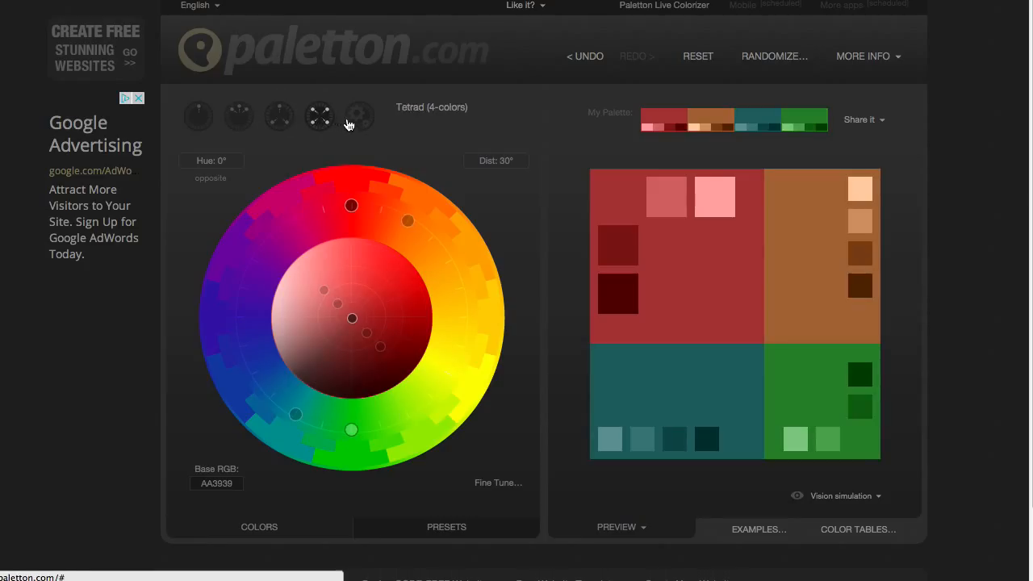
{"action": "left_click", "coordinate": [351, 123]}
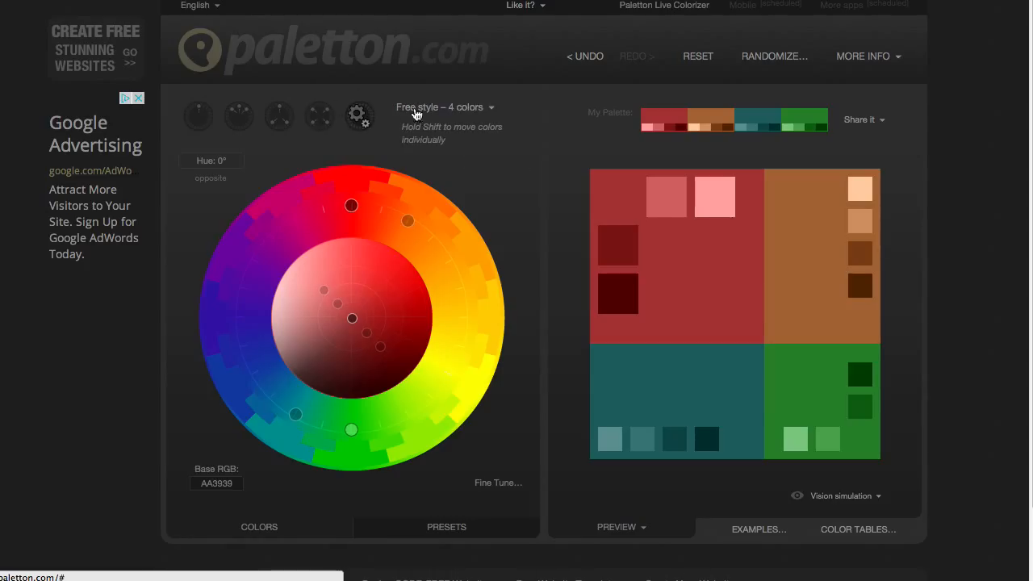
{"action": "left_click", "coordinate": [321, 119]}
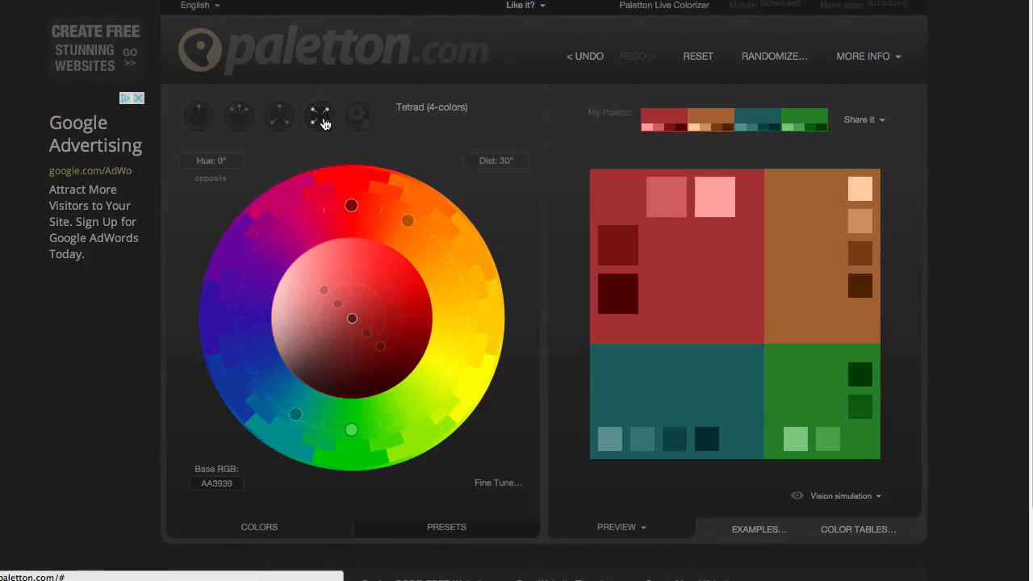
Step: Try the triad scheme, switch to the adjacent colours scheme and add its complement
{"action": "left_click", "coordinate": [279, 119]}
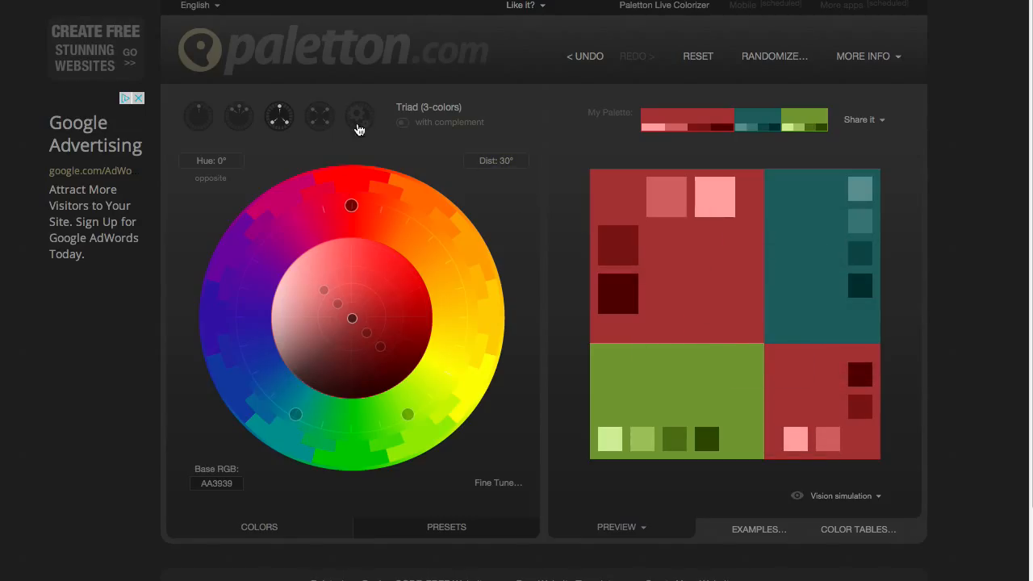
{"action": "left_click", "coordinate": [239, 117]}
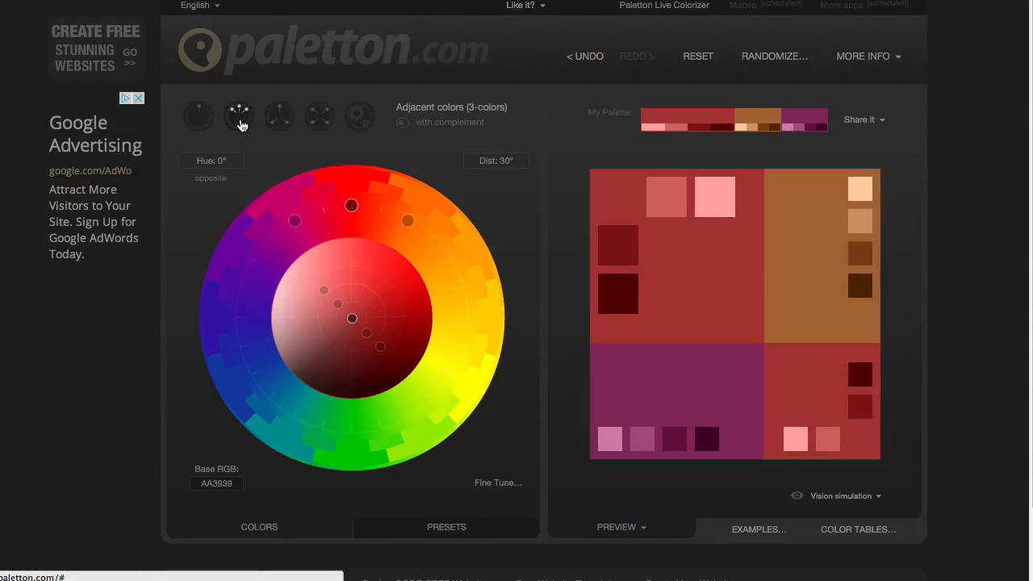
{"action": "left_click", "coordinate": [445, 131]}
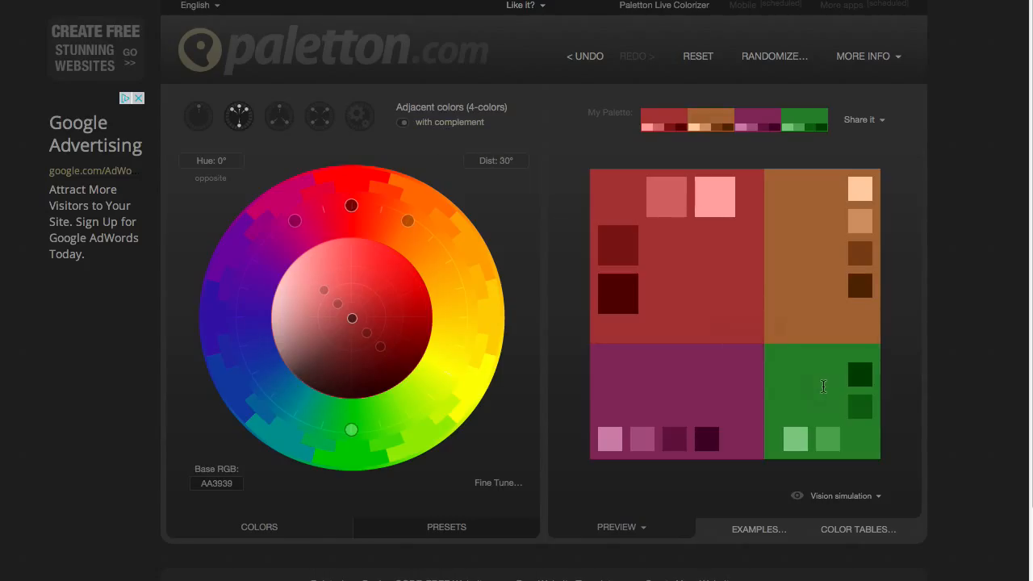
Step: Switch to the monochromatic scheme with complement and shift the base hue to a teal blue at 216°
{"action": "left_click", "coordinate": [208, 122]}
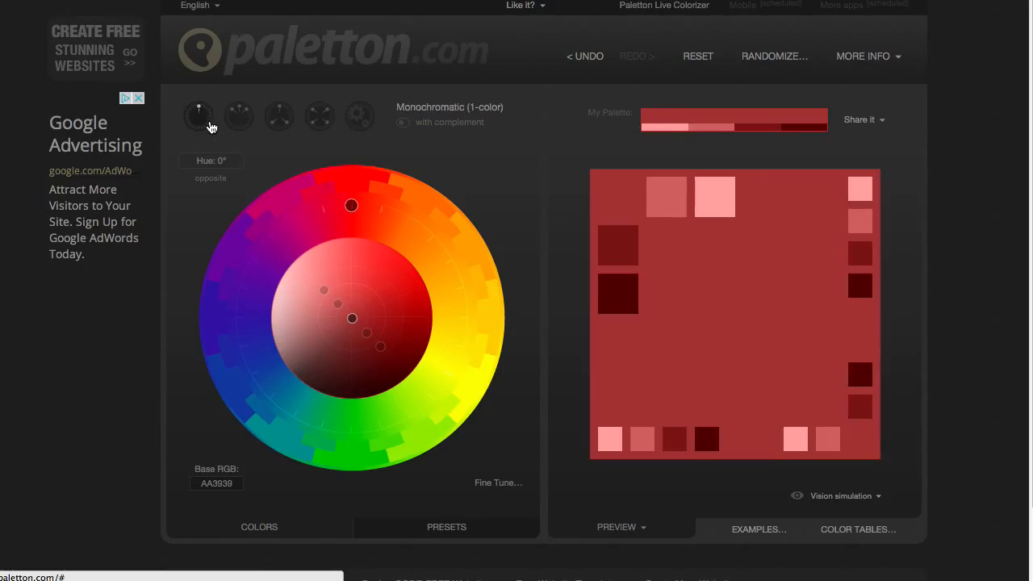
{"action": "left_click", "coordinate": [409, 131]}
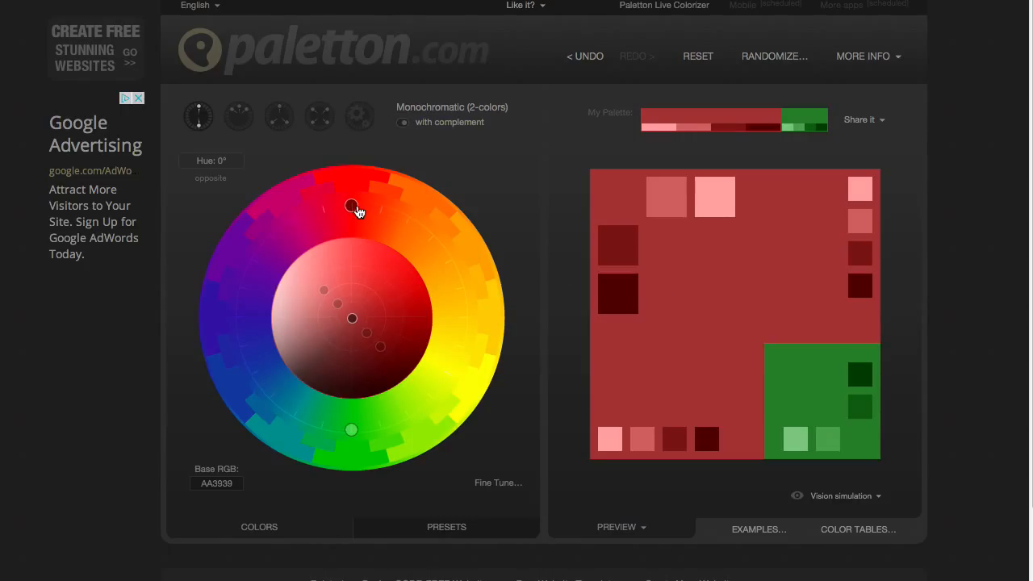
{"action": "left_click_drag", "start_coordinate": [351, 211], "coordinate": [468, 422]}
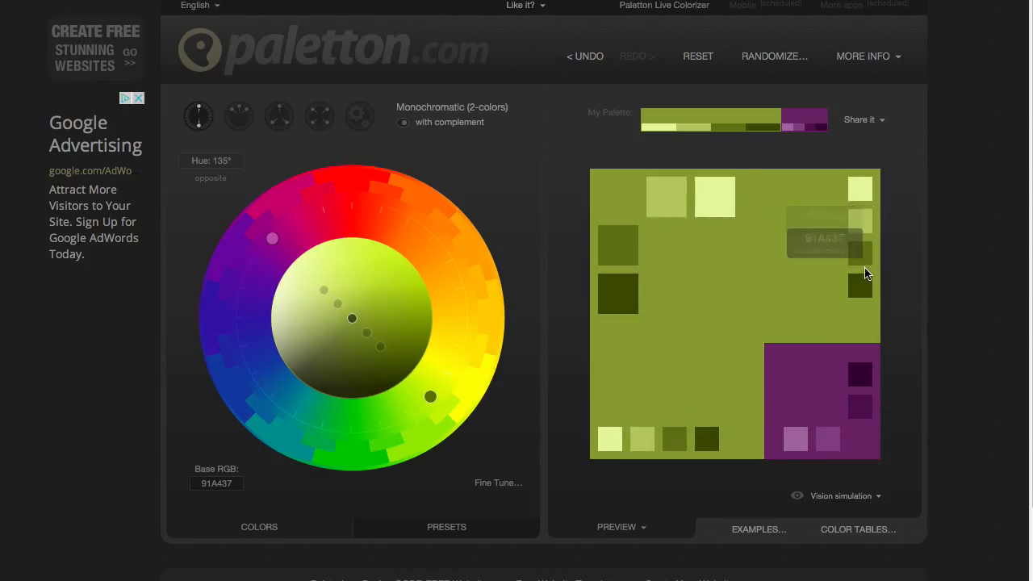
{"action": "left_click_drag", "start_coordinate": [432, 400], "coordinate": [285, 408]}
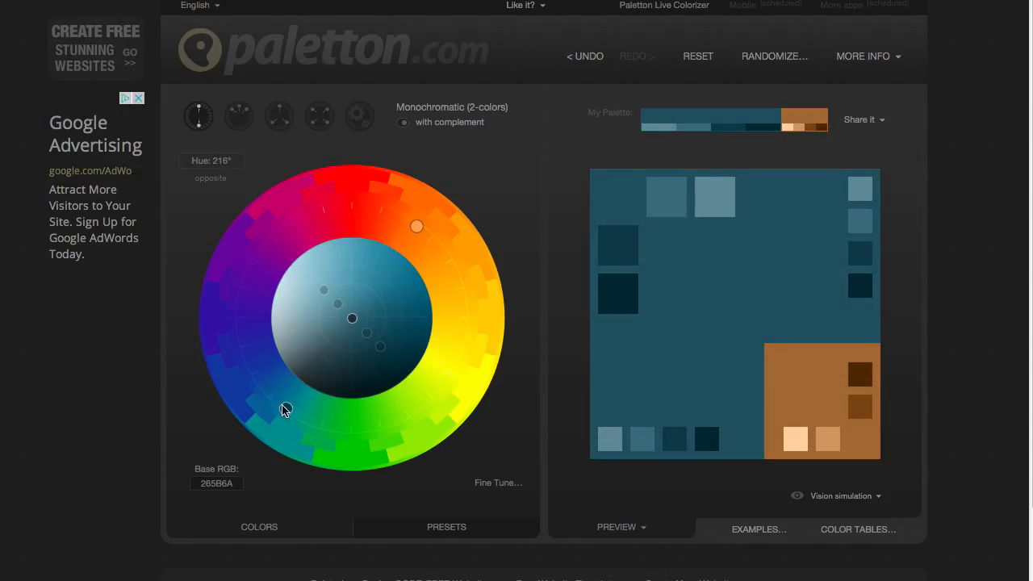
Step: Choose the Triad scheme after comparing it with adjacent and tetrad, and shift the shades to base RGB 295C6B
{"action": "left_click", "coordinate": [246, 121]}
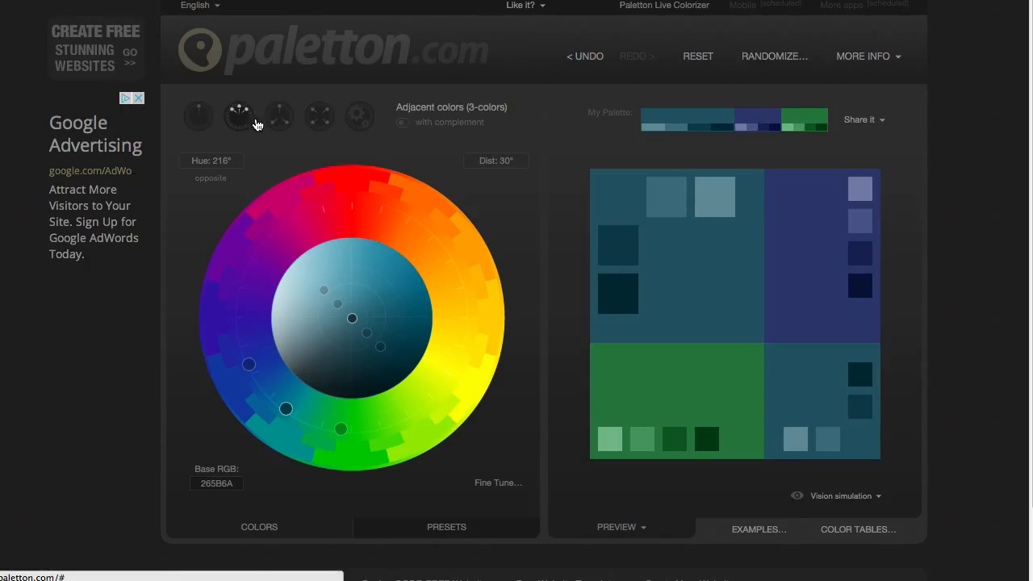
{"action": "left_click", "coordinate": [291, 123]}
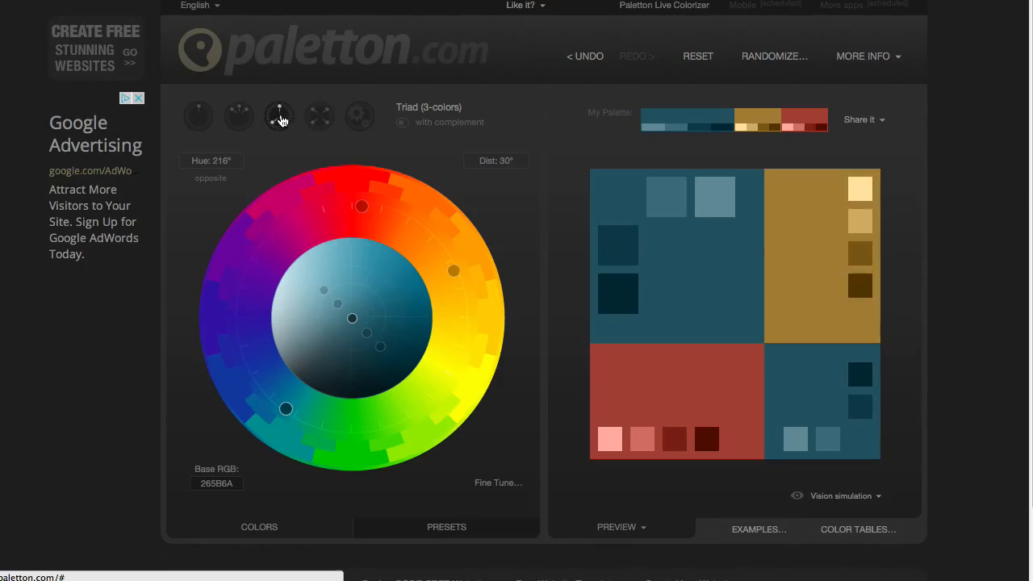
{"action": "left_click", "coordinate": [320, 117]}
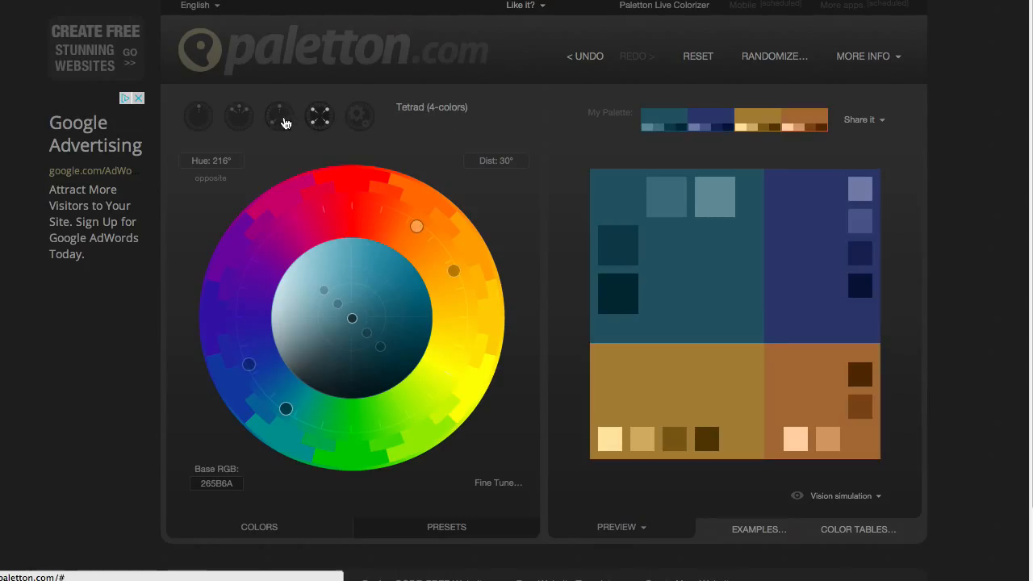
{"action": "left_click", "coordinate": [284, 121]}
{"action": "left_click", "coordinate": [318, 125]}
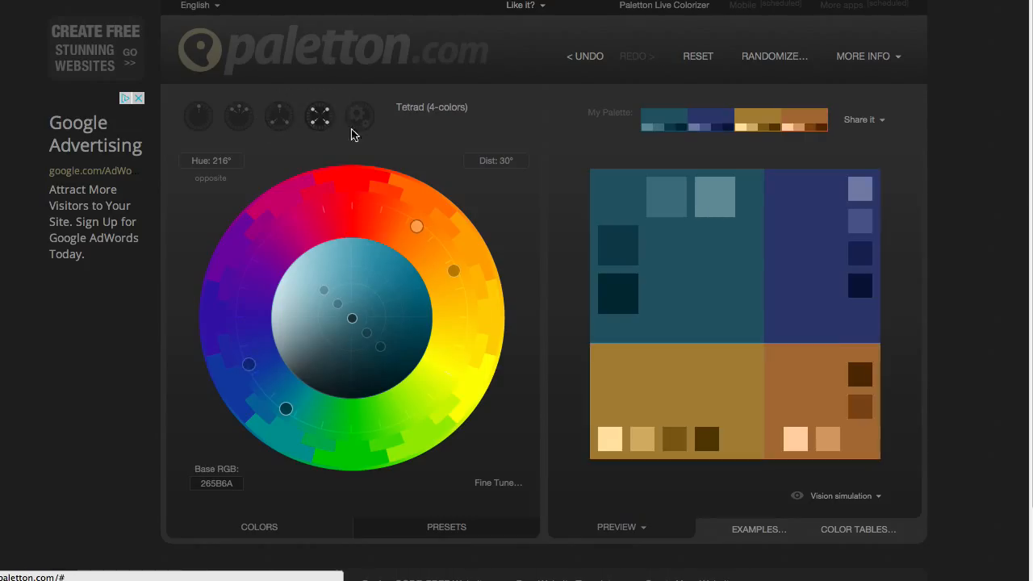
{"action": "left_click", "coordinate": [287, 123]}
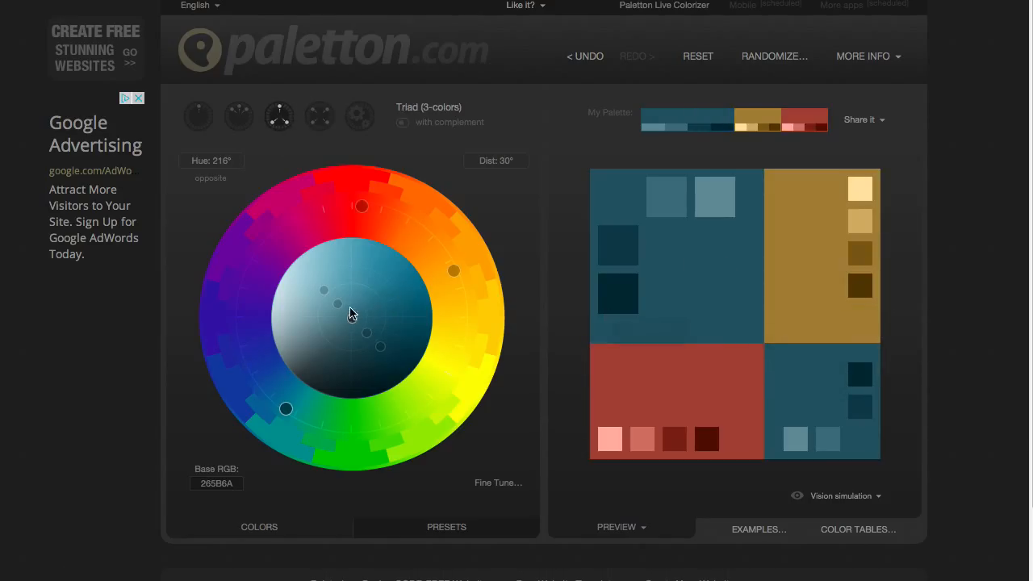
{"action": "mouse_move", "coordinate": [339, 309]}
{"action": "left_mouse_down"}
{"action": "mouse_move", "coordinate": [353, 320]}
{"action": "mouse_move", "coordinate": [311, 292]}
{"action": "mouse_move", "coordinate": [299, 314]}
{"action": "mouse_move", "coordinate": [327, 327]}
{"action": "mouse_move", "coordinate": [352, 327]}
{"action": "mouse_move", "coordinate": [347, 317]}
{"action": "left_mouse_up"}
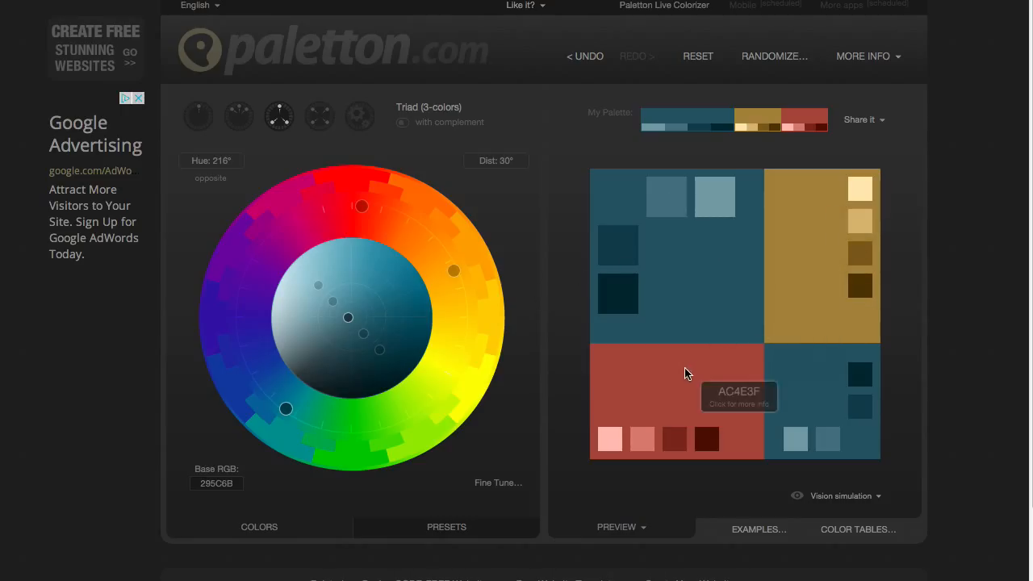
Step: Examine the palette in the City Glitters, Splash!, Random Flowers and Tartan Fabric artwork examples, and close the examples
{"action": "left_click", "coordinate": [756, 530]}
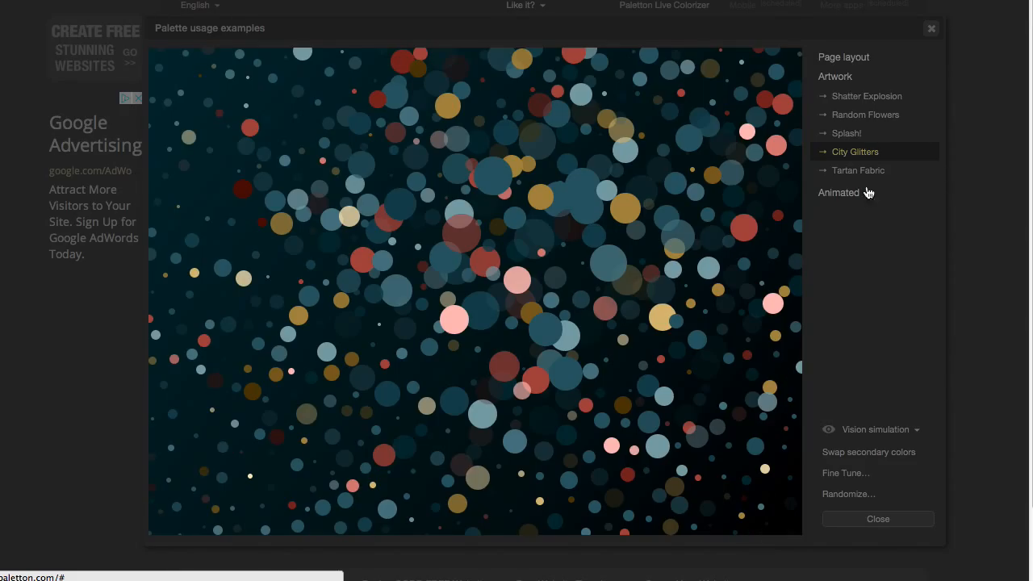
{"action": "left_click", "coordinate": [847, 134]}
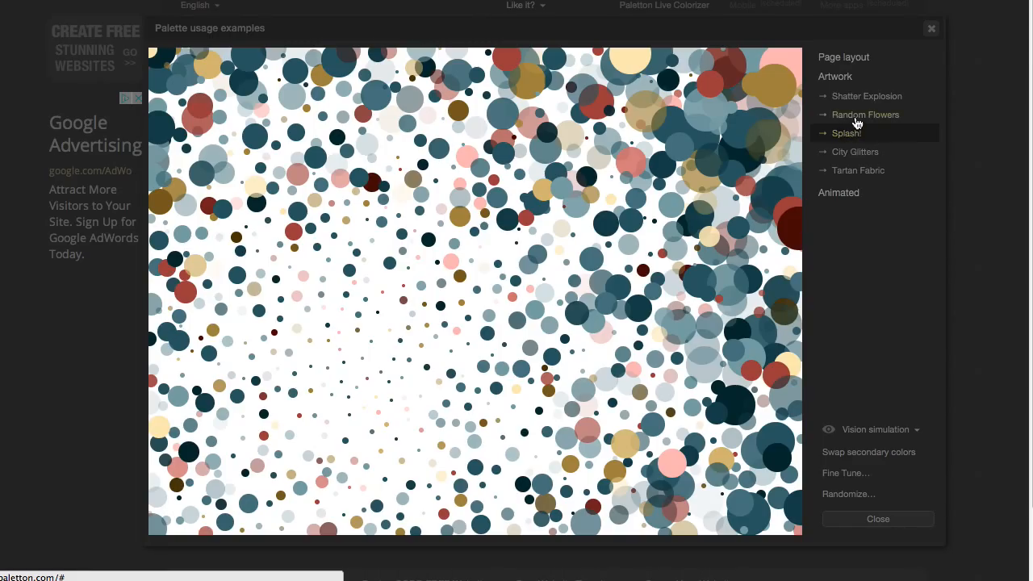
{"action": "left_click", "coordinate": [857, 121]}
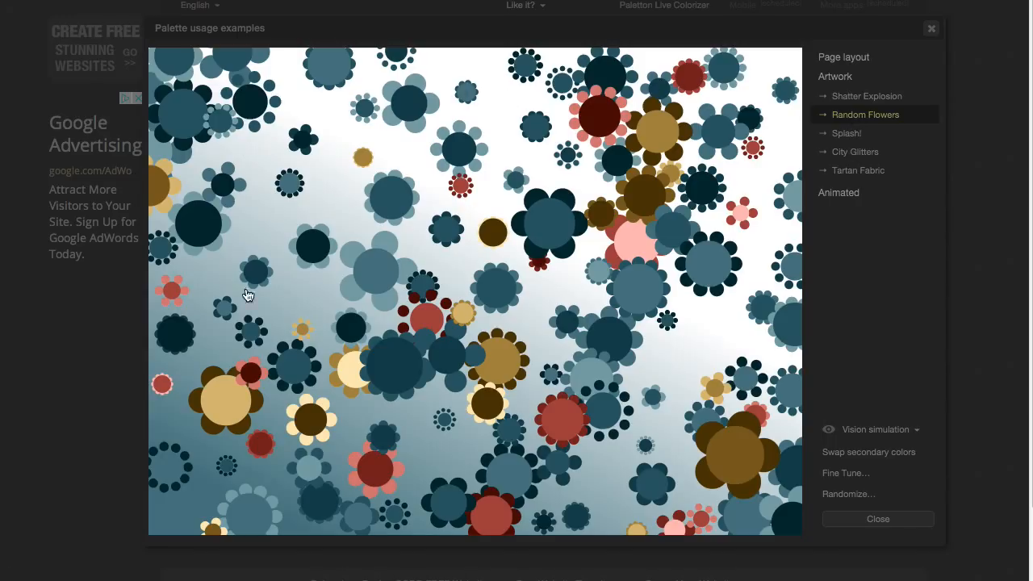
{"action": "left_click", "coordinate": [871, 176]}
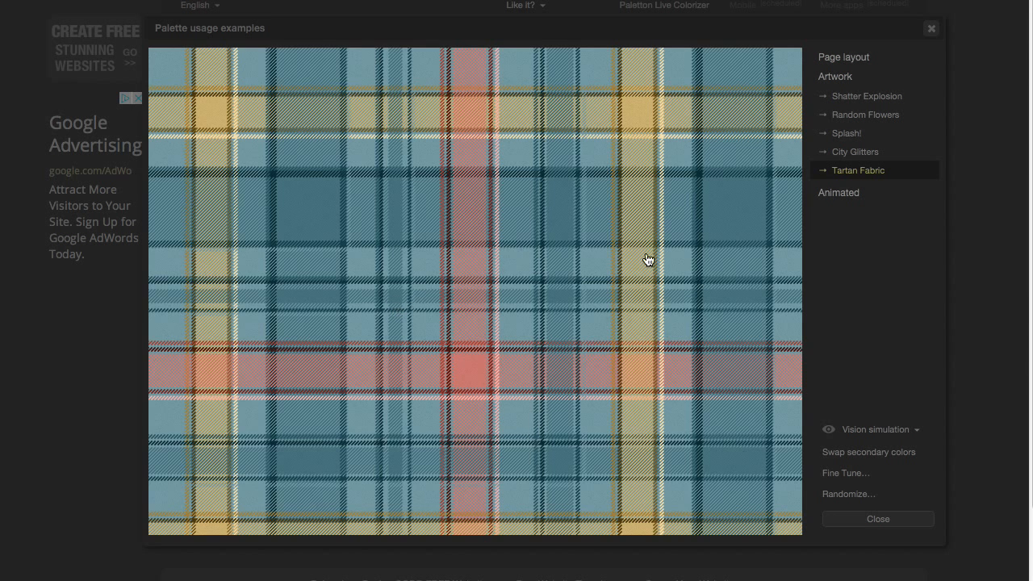
{"action": "left_click", "coordinate": [845, 134]}
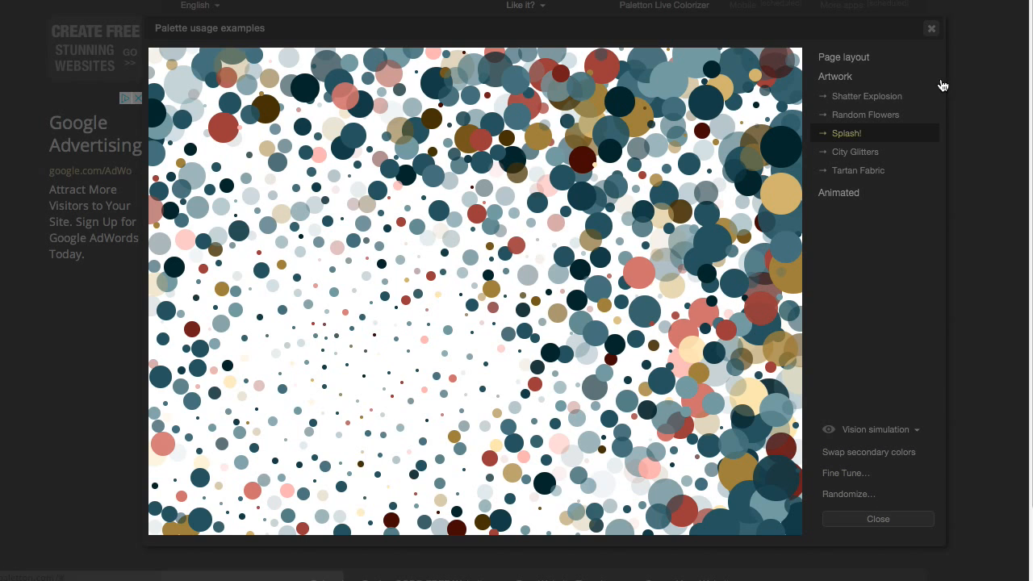
{"action": "left_click", "coordinate": [931, 29]}
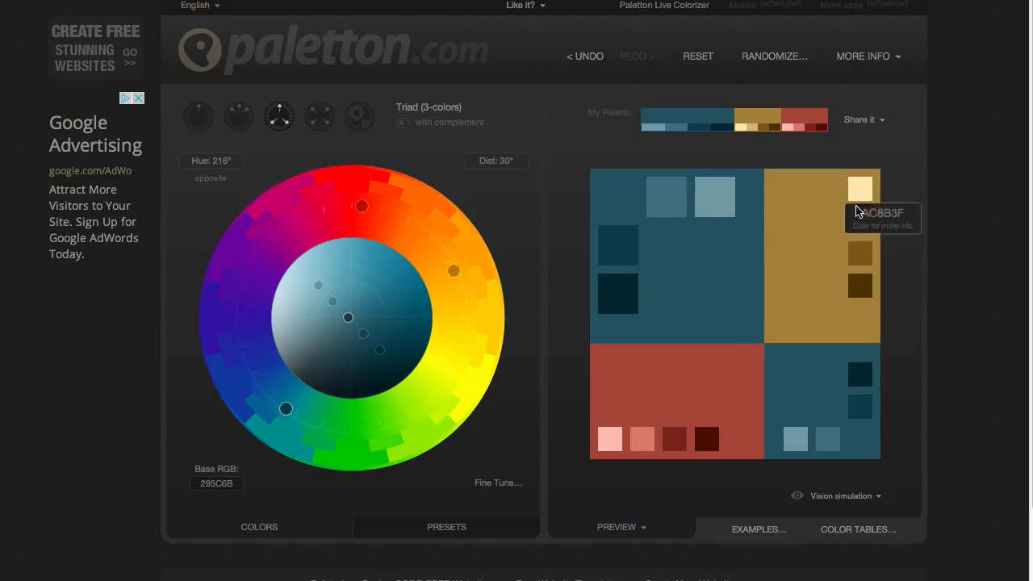
Step: Show the colour details of the palette's ochre main colour and copy its hex value AC8B3F
{"action": "left_click", "coordinate": [814, 230]}
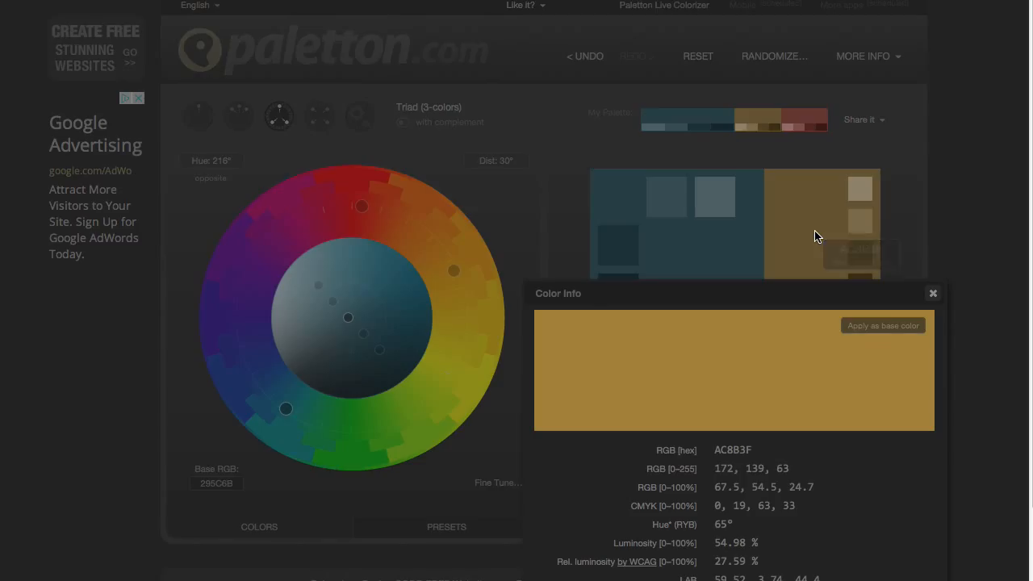
{"action": "scroll", "coordinate": [782, 290], "scroll_direction": "down", "scroll_amount": 1}
{"action": "left_click_drag", "start_coordinate": [783, 286], "coordinate": [790, 162]}
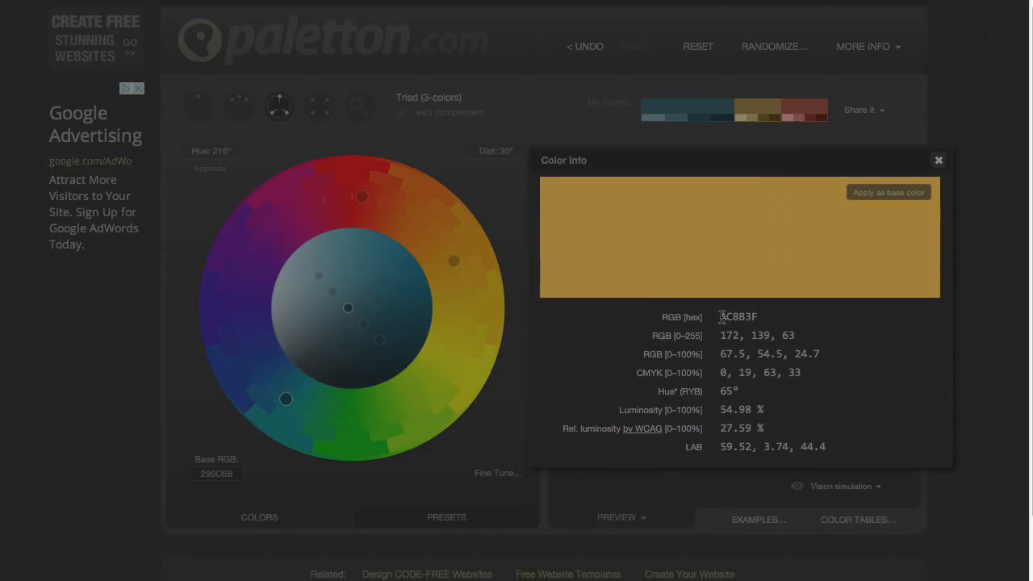
{"action": "left_click_drag", "start_coordinate": [722, 316], "coordinate": [766, 317]}
{"action": "left_click", "coordinate": [738, 316]}
{"action": "right_click", "coordinate": [741, 320]}
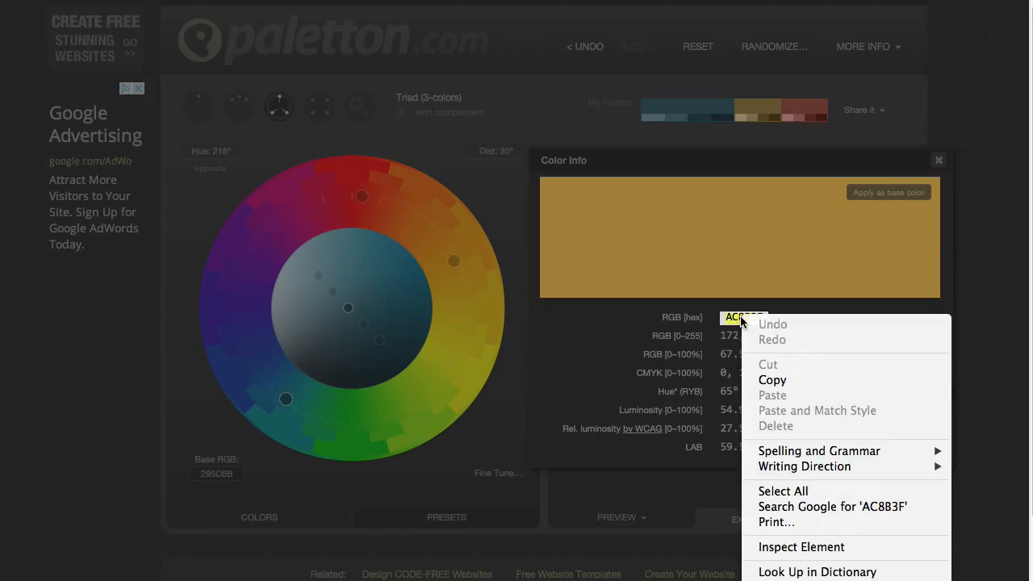
{"action": "left_click", "coordinate": [770, 380]}
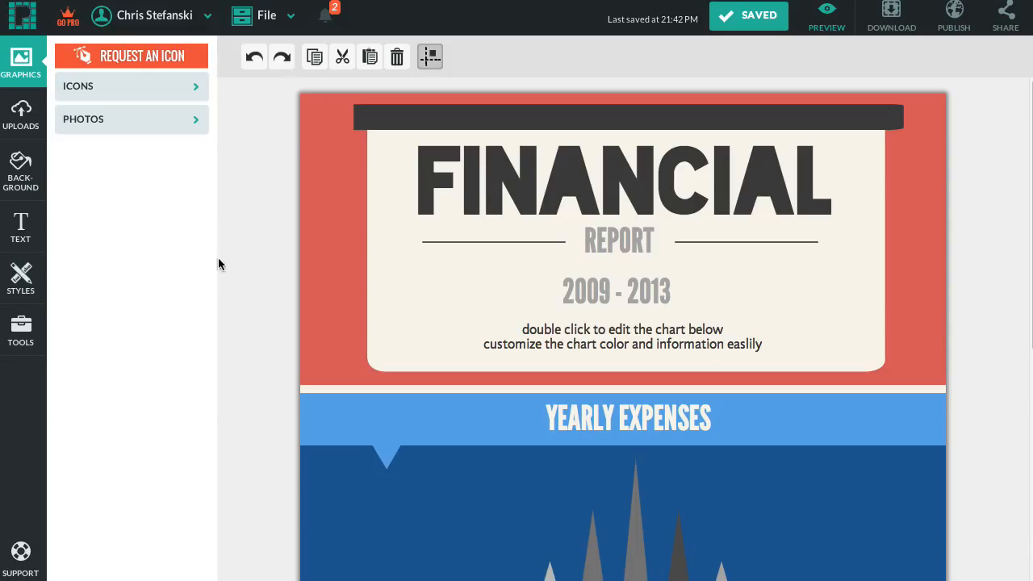
Step: Switch to the Piktochart infographic and set the red background behind the Financial Report title to the copied hex value AC8B3F
{"action": "left_click", "coordinate": [326, 315]}
{"action": "left_click", "coordinate": [330, 279]}
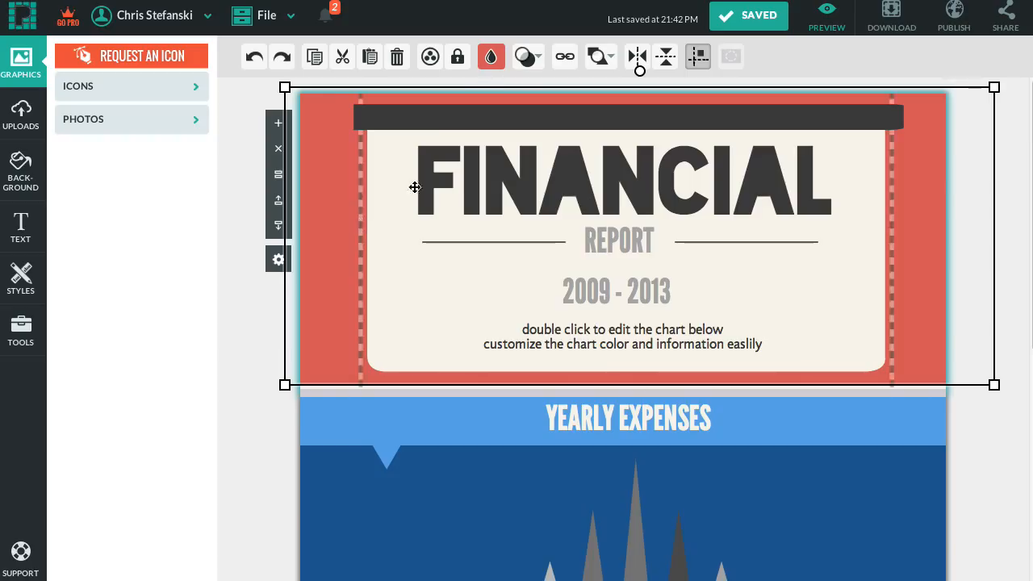
{"action": "left_click", "coordinate": [492, 58]}
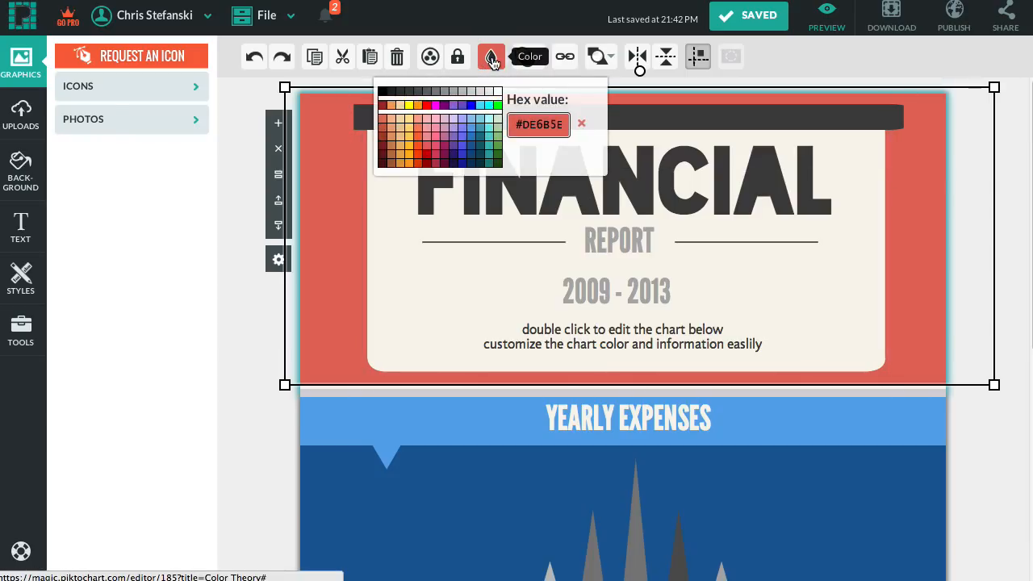
{"action": "left_click", "coordinate": [533, 123]}
{"action": "right_click", "coordinate": [532, 125]}
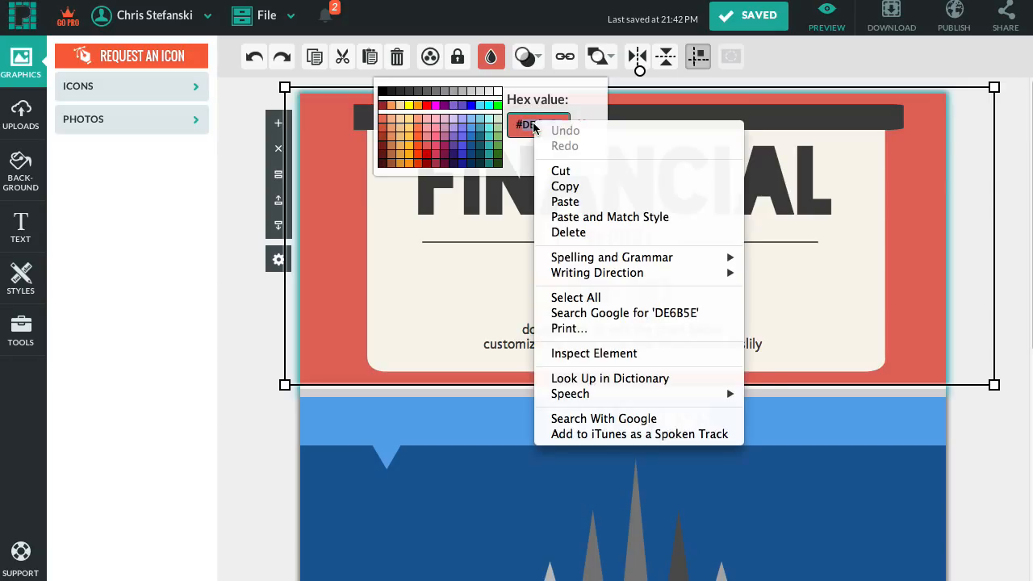
{"action": "left_click", "coordinate": [567, 202]}
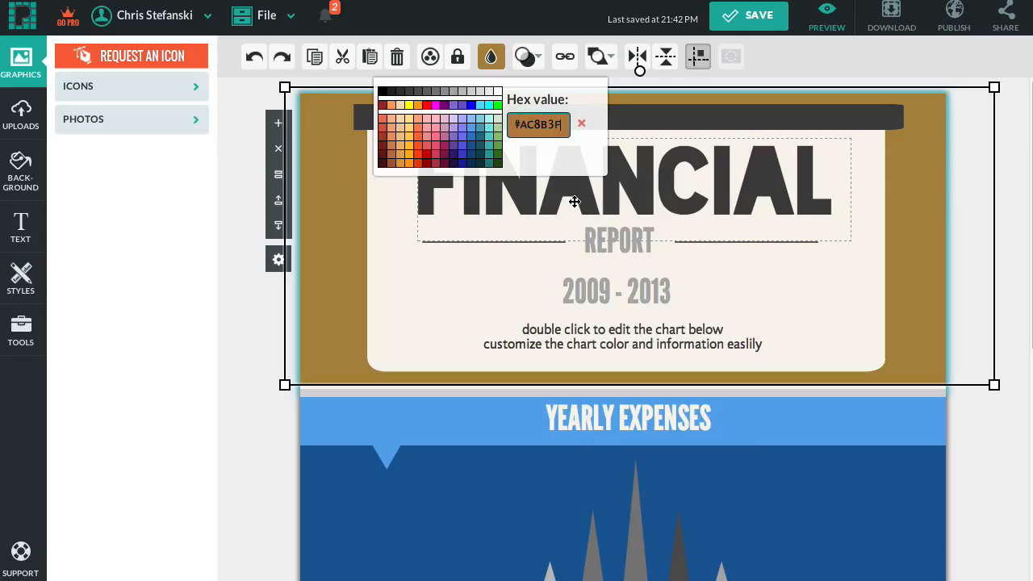
Step: Reset the title section's background colour and replace its hex value with the copied colour code again
{"action": "left_click", "coordinate": [582, 126]}
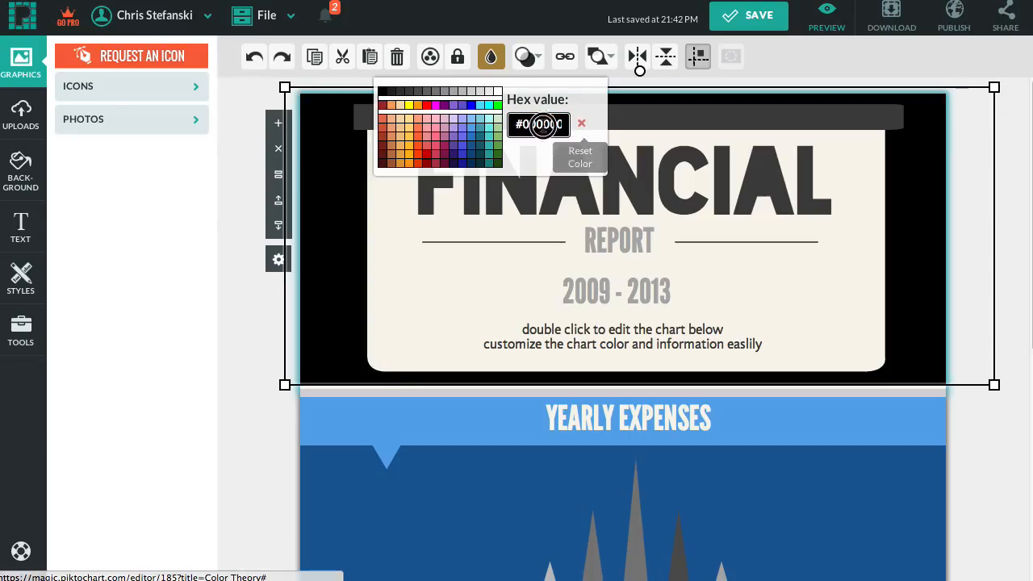
{"action": "double_click", "coordinate": [542, 127]}
{"action": "right_click", "coordinate": [543, 131]}
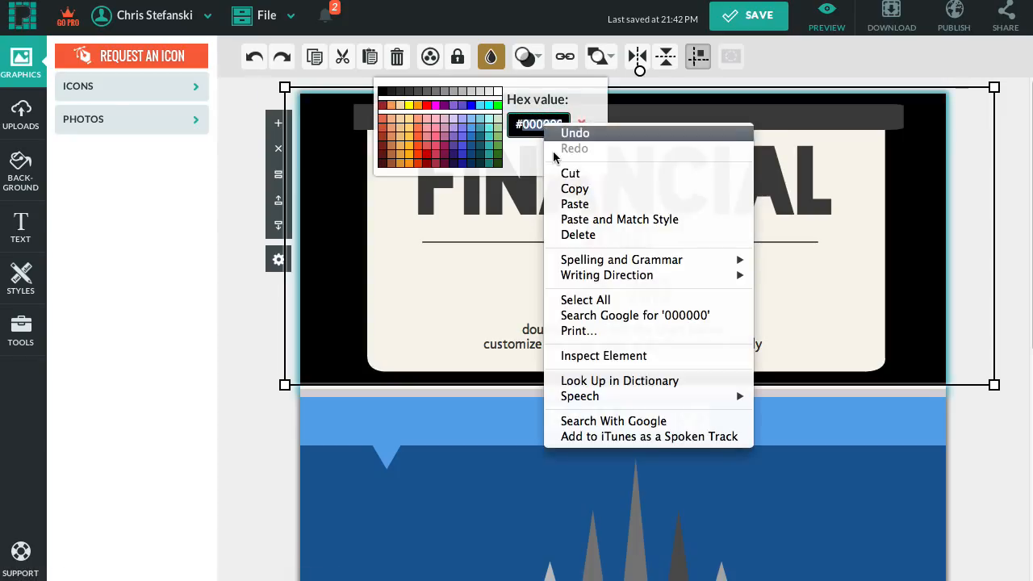
{"action": "left_click", "coordinate": [569, 203]}
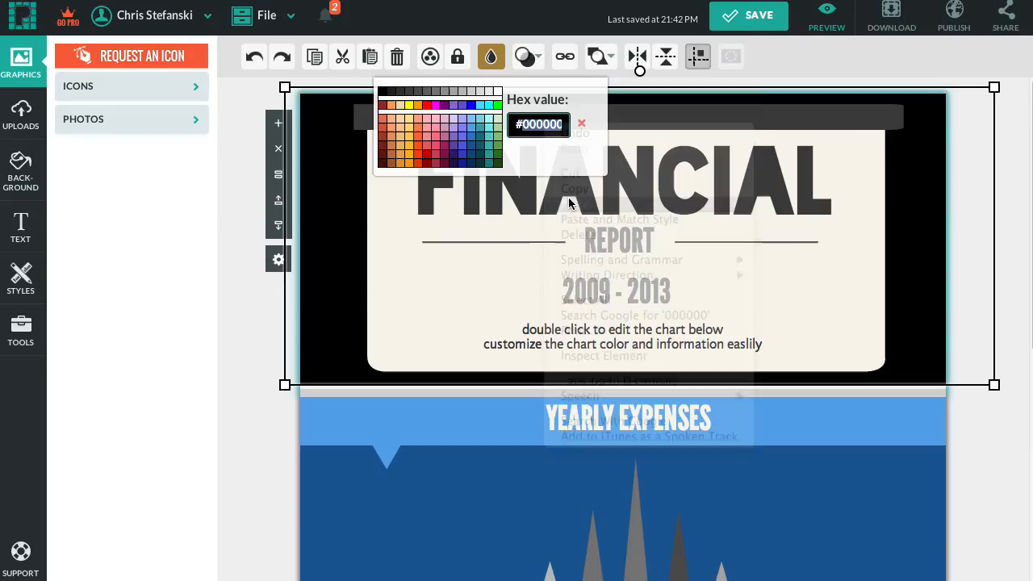
Step: Return to the Paletton palette and copy the hex value 4C7A87 of the blue group's medium-light shade
{"action": "left_click", "coordinate": [323, 208]}
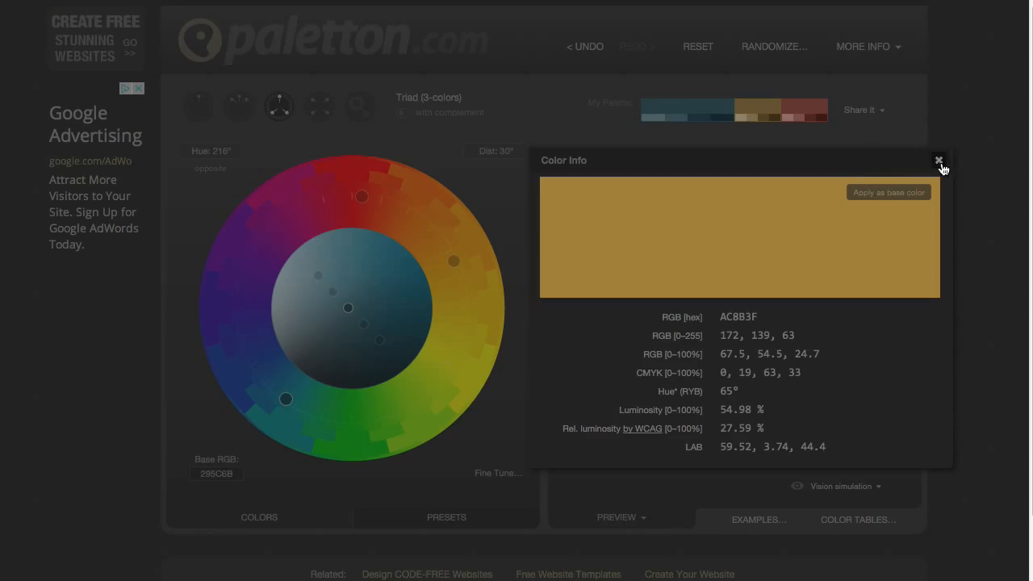
{"action": "left_click", "coordinate": [938, 160]}
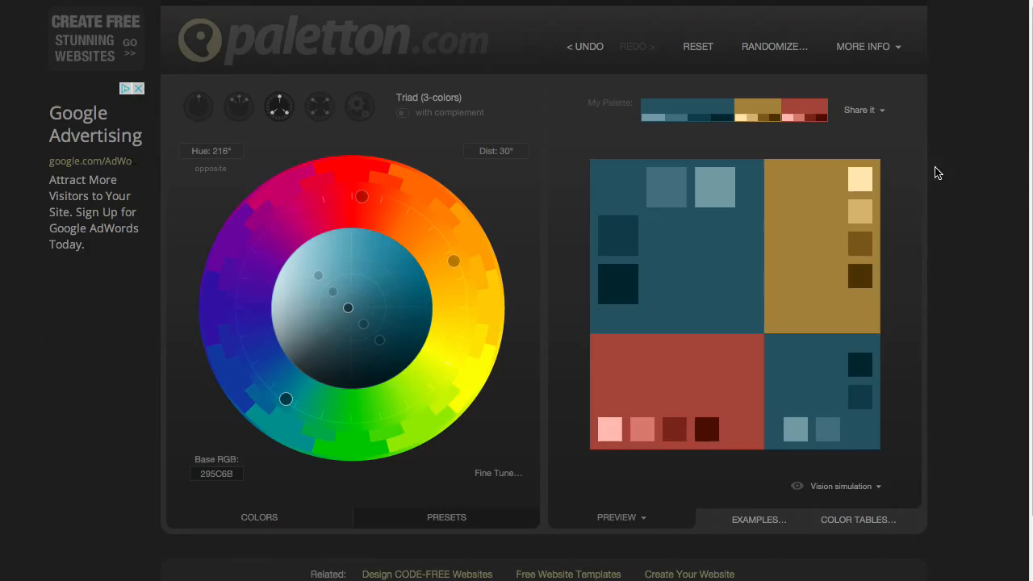
{"action": "left_click", "coordinate": [660, 191]}
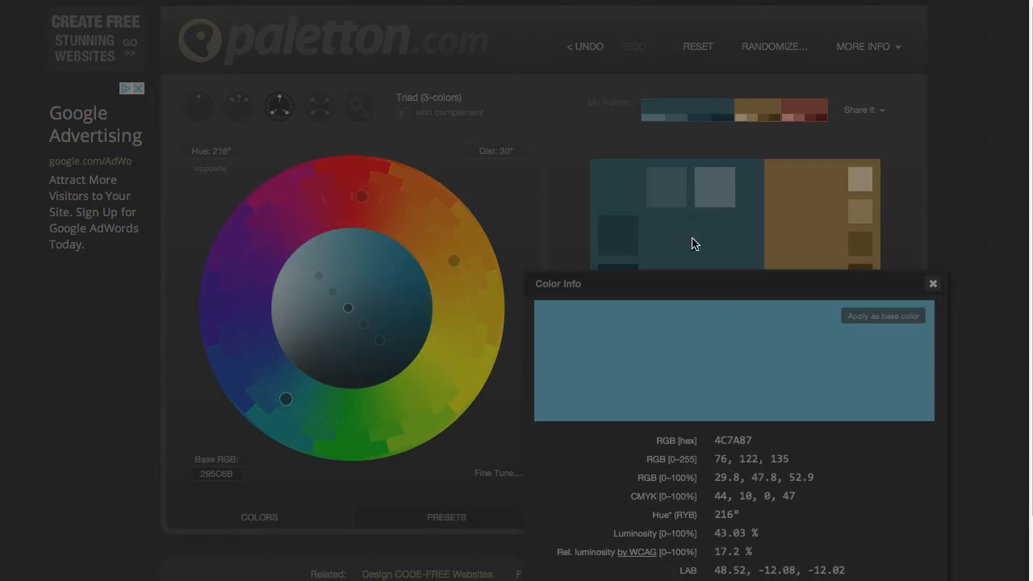
{"action": "double_click", "coordinate": [736, 440]}
{"action": "right_click", "coordinate": [737, 441]}
{"action": "left_click", "coordinate": [770, 457]}
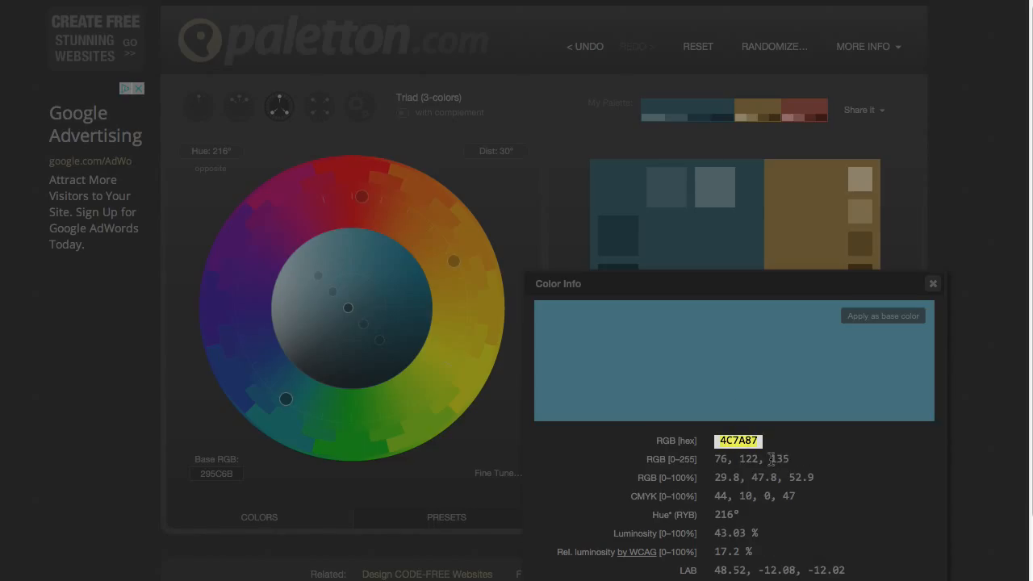
{"action": "left_click", "coordinate": [932, 284]}
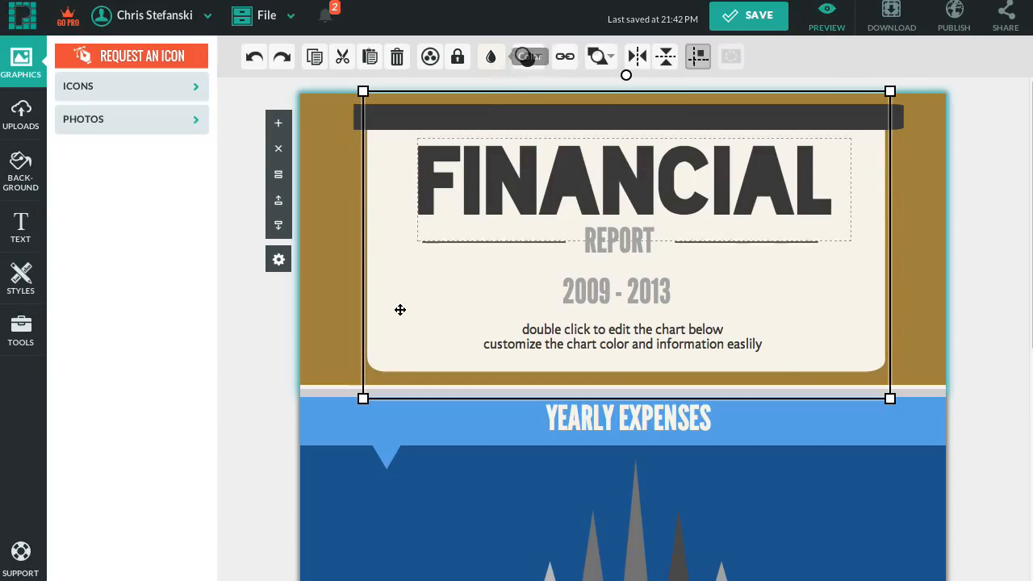
Step: Switch to the Piktochart infographic and set the cream panel behind the Financial Report title to the copied hex value 4C7A87
{"action": "left_click", "coordinate": [513, 61]}
{"action": "left_click", "coordinate": [538, 123]}
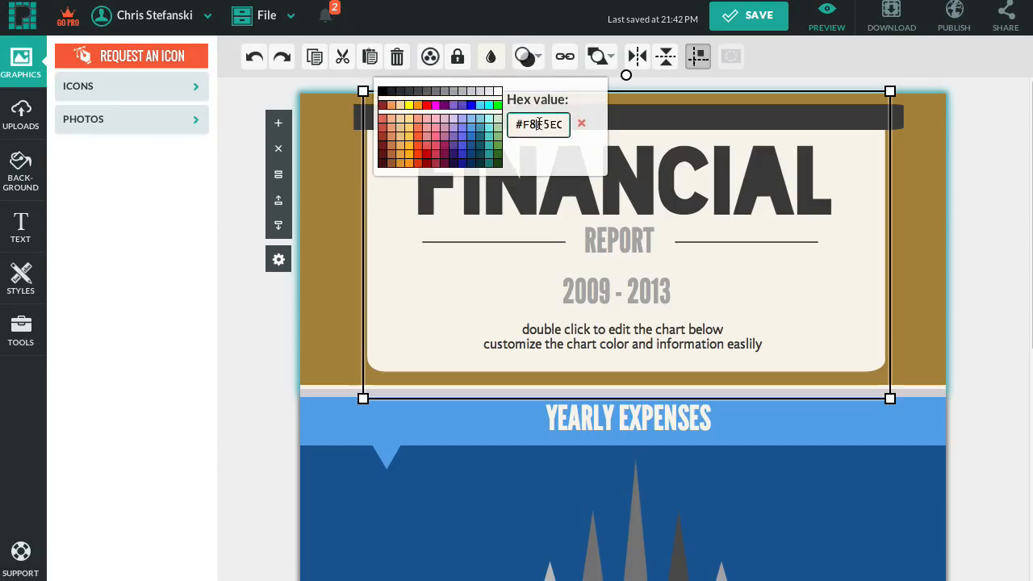
{"action": "right_click", "coordinate": [539, 127]}
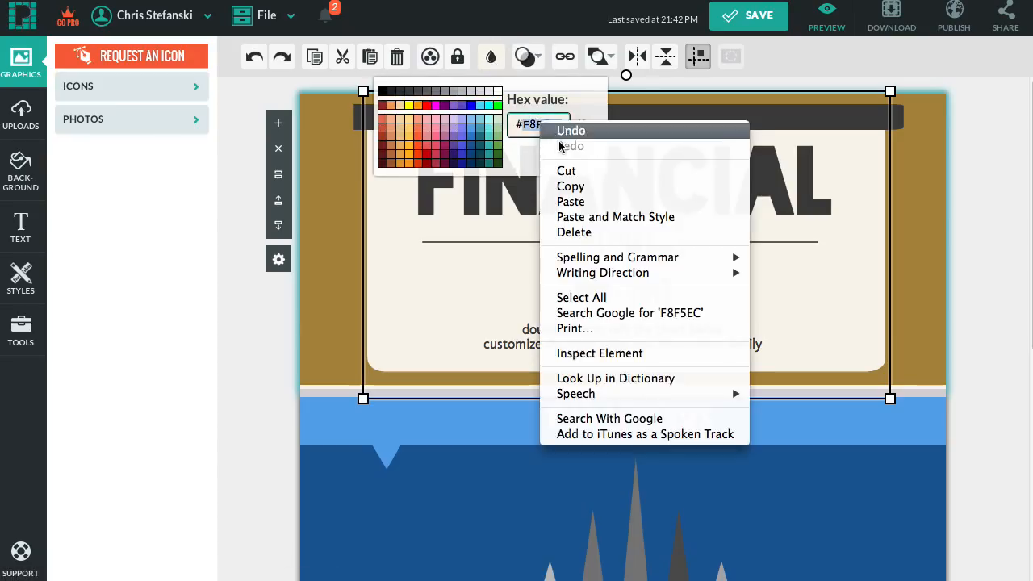
{"action": "left_click", "coordinate": [565, 202]}
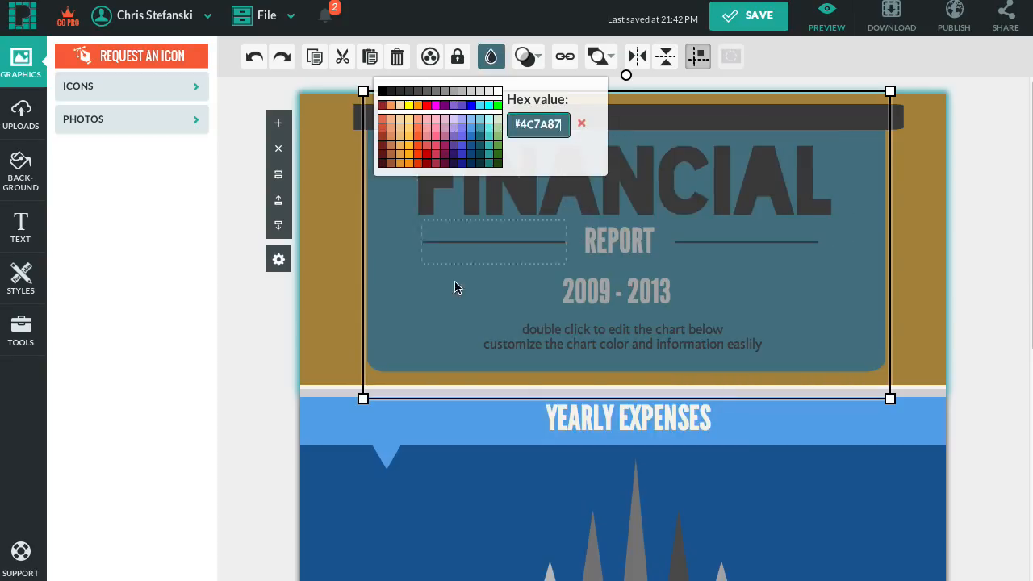
{"action": "left_click", "coordinate": [323, 290]}
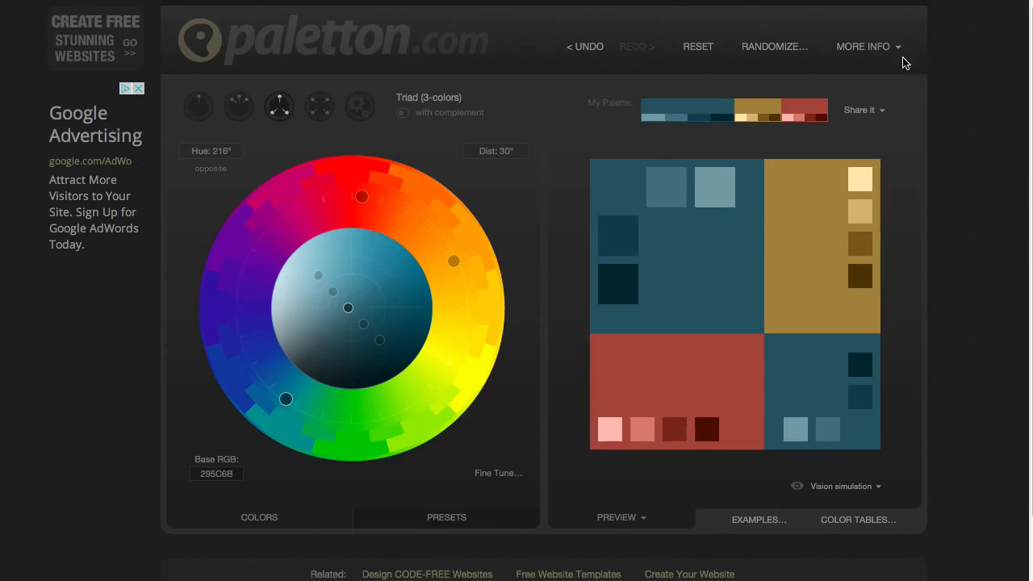
Step: Show the colour details of the blue group's lightest shade in Paletton and copy its hex value 7FA3AD
{"action": "left_click", "coordinate": [703, 188]}
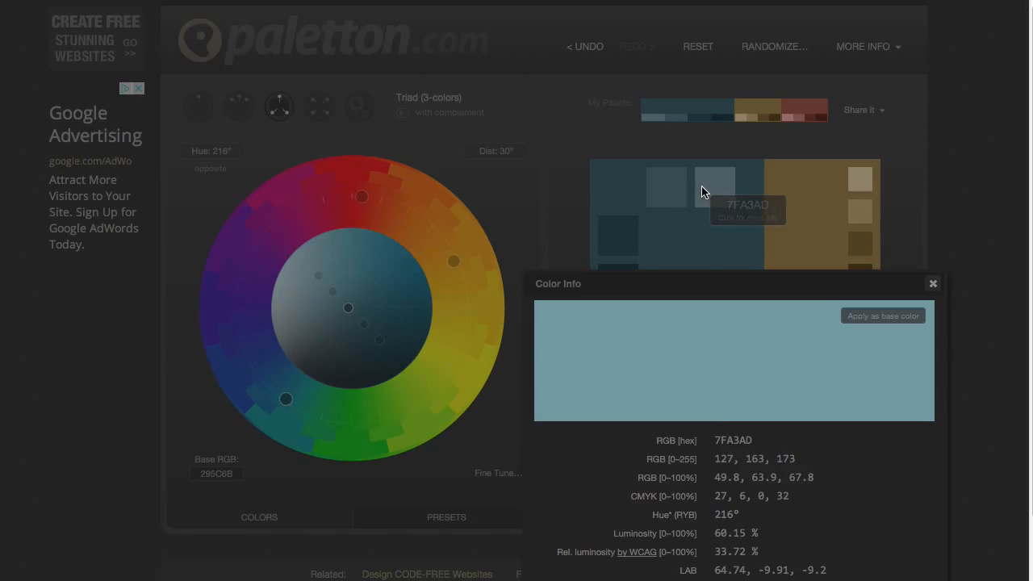
{"action": "left_click", "coordinate": [735, 439]}
{"action": "right_click", "coordinate": [737, 442]}
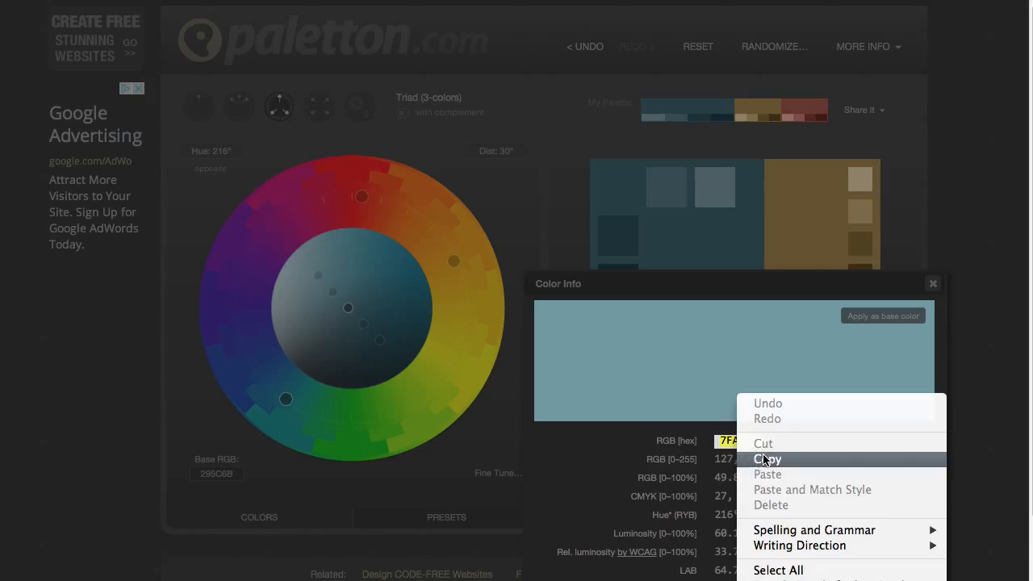
{"action": "left_click", "coordinate": [763, 456]}
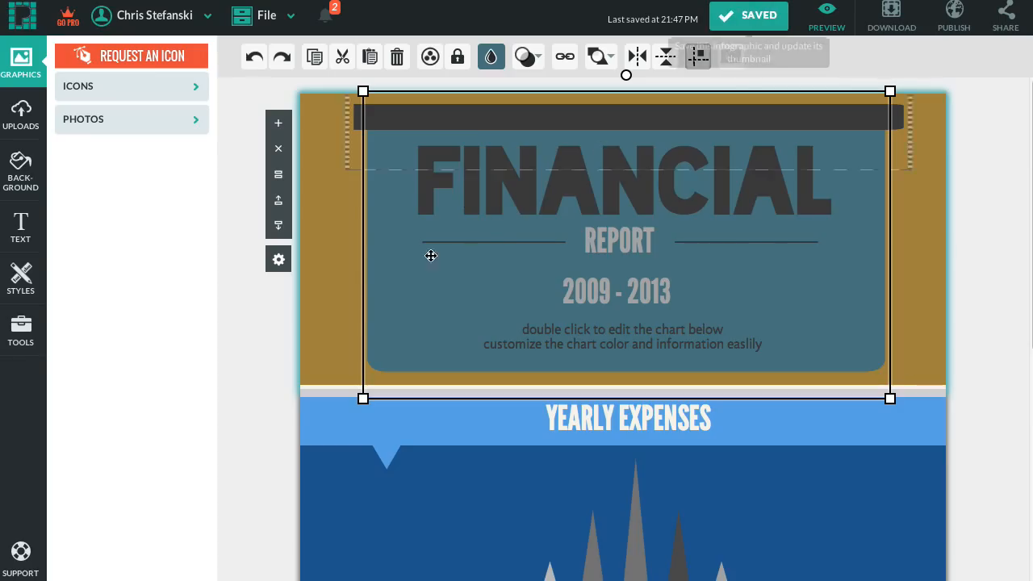
Step: Switch to the Piktochart infographic and set the title panel's colour to the copied hex value 7FA3AD
{"action": "left_click", "coordinate": [492, 58]}
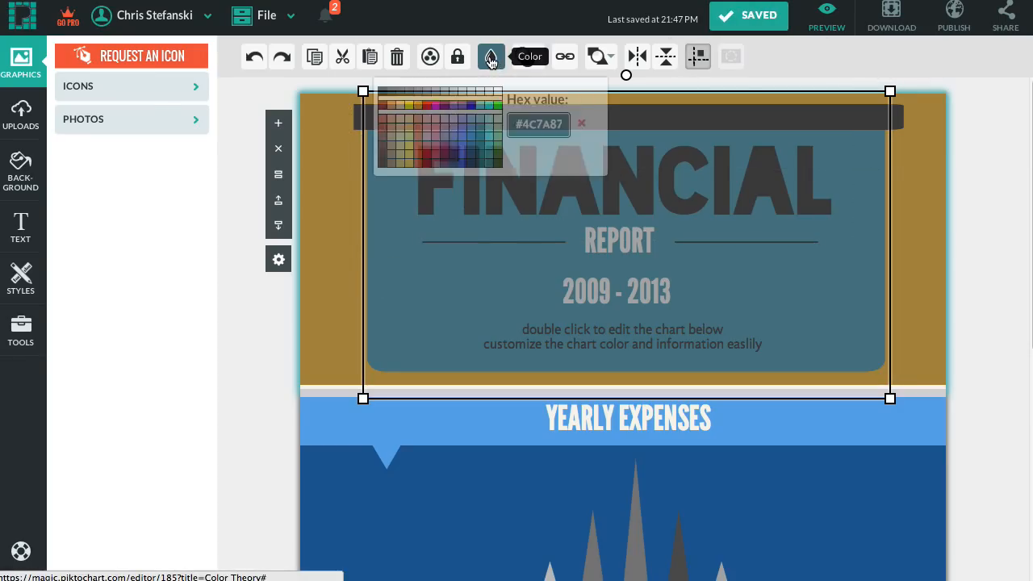
{"action": "left_click", "coordinate": [537, 125]}
{"action": "right_click", "coordinate": [537, 125]}
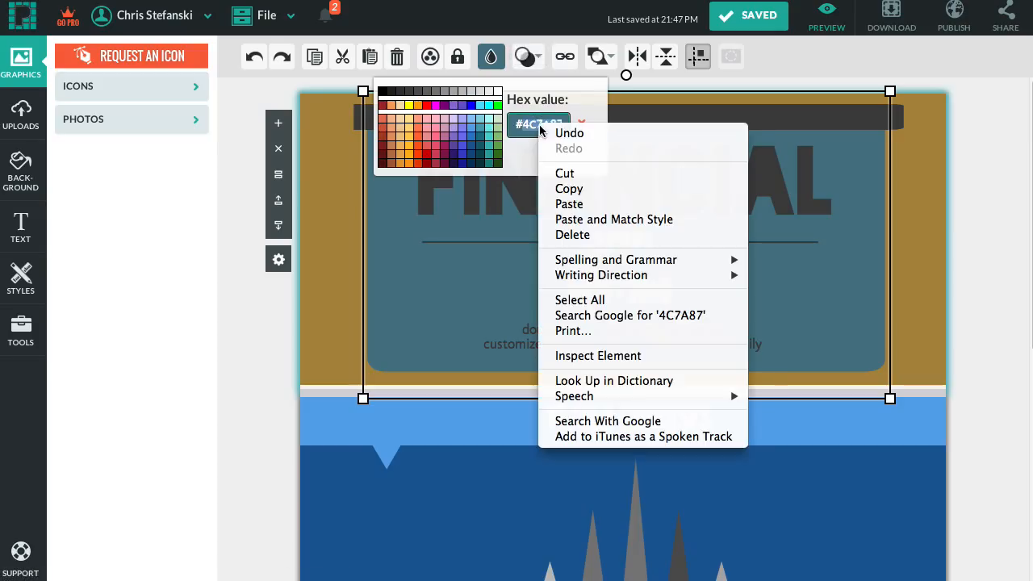
{"action": "left_click", "coordinate": [564, 203]}
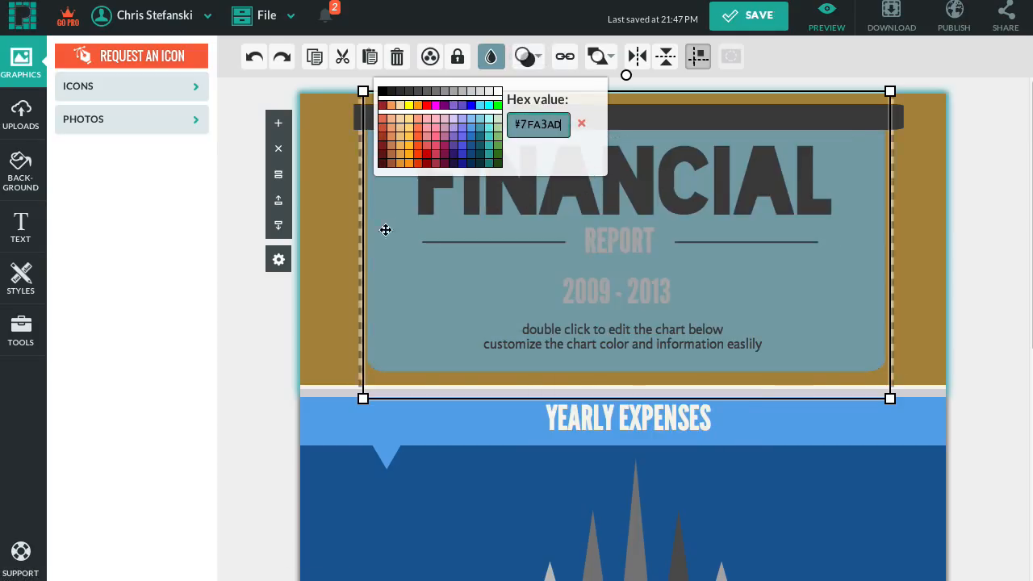
Step: Try white and light grey shades on the FINANCIAL heading and set its text colour to #ececec
{"action": "left_click", "coordinate": [433, 186]}
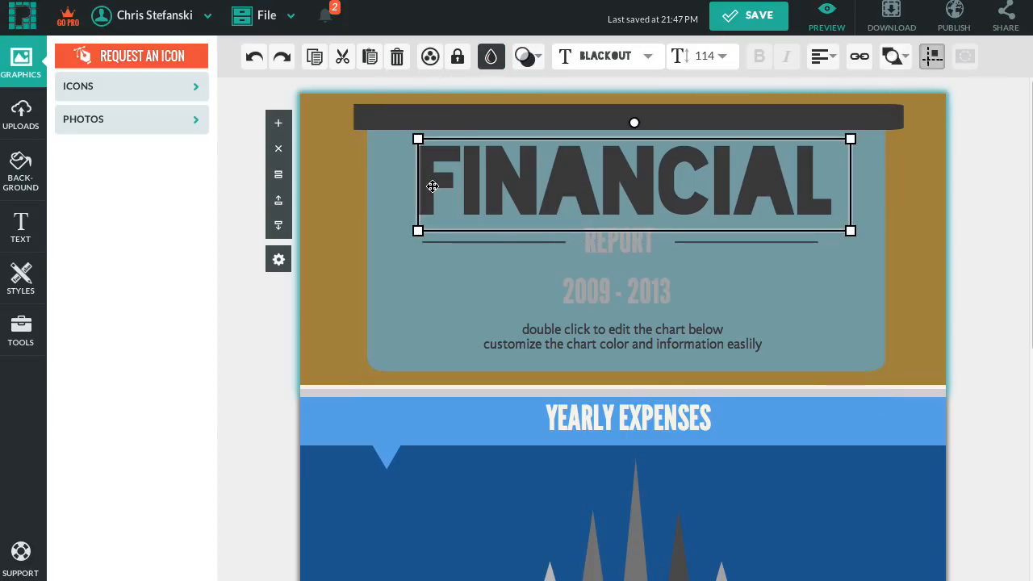
{"action": "left_click", "coordinate": [494, 58]}
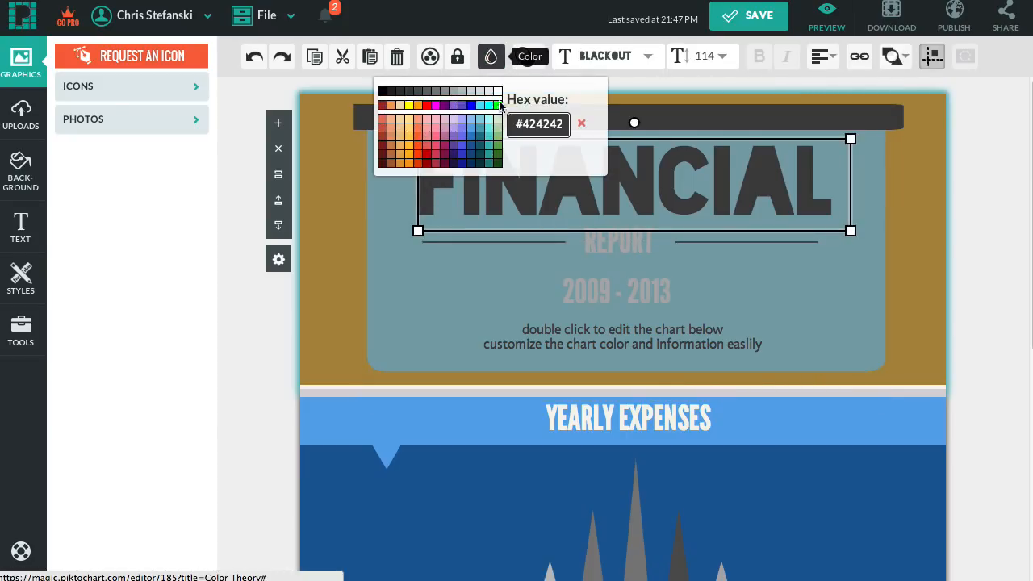
{"action": "left_click", "coordinate": [497, 91]}
{"action": "left_click", "coordinate": [487, 91]}
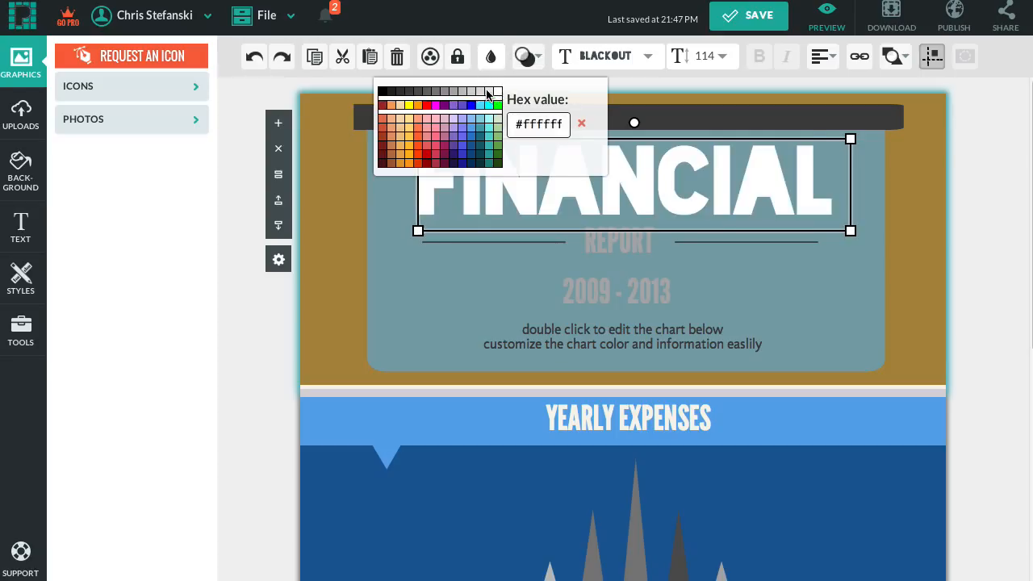
{"action": "left_click", "coordinate": [479, 91]}
{"action": "left_click", "coordinate": [488, 95]}
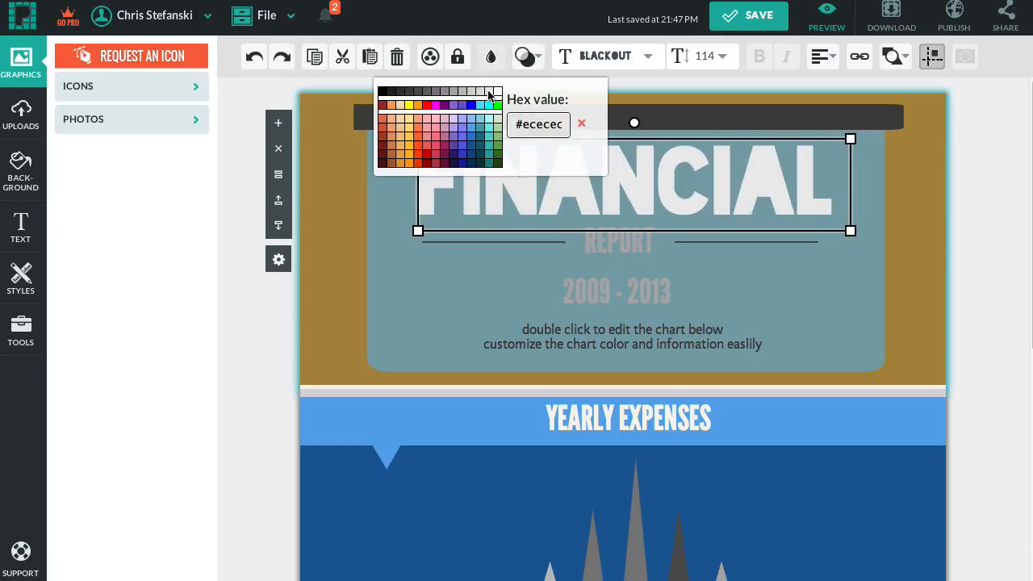
Step: Set the text colour of the REPORT heading to white, #ffffff
{"action": "left_click", "coordinate": [613, 242]}
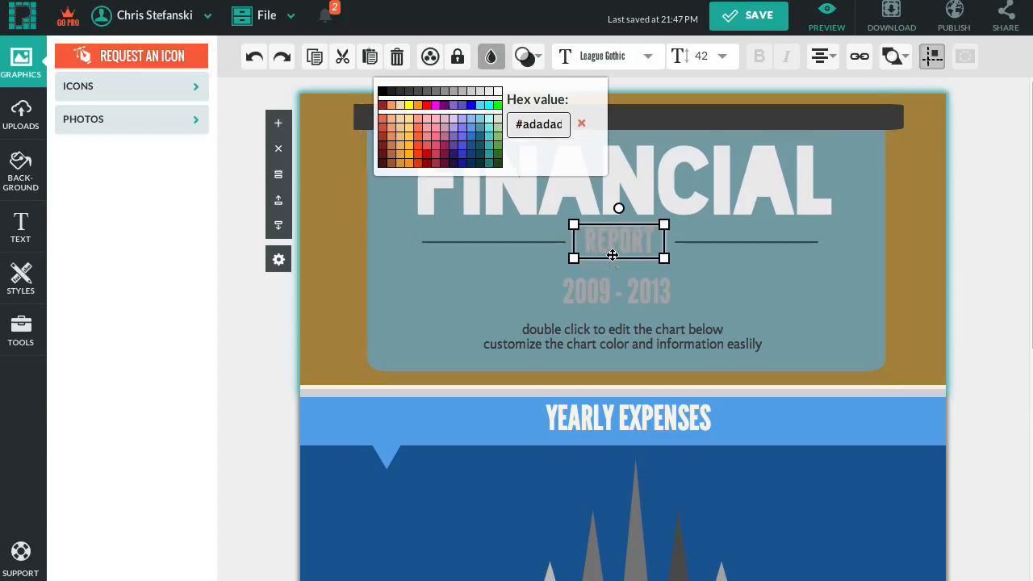
{"action": "left_click", "coordinate": [491, 56]}
{"action": "left_click", "coordinate": [500, 92]}
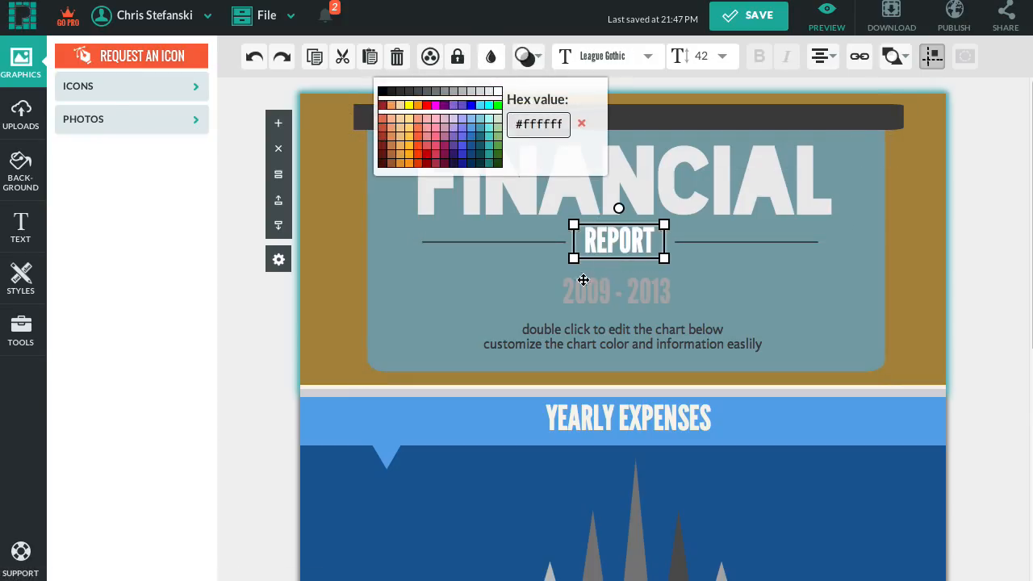
Step: Open the colour choices for the 2009 - 2013 text
{"action": "left_click", "coordinate": [583, 289]}
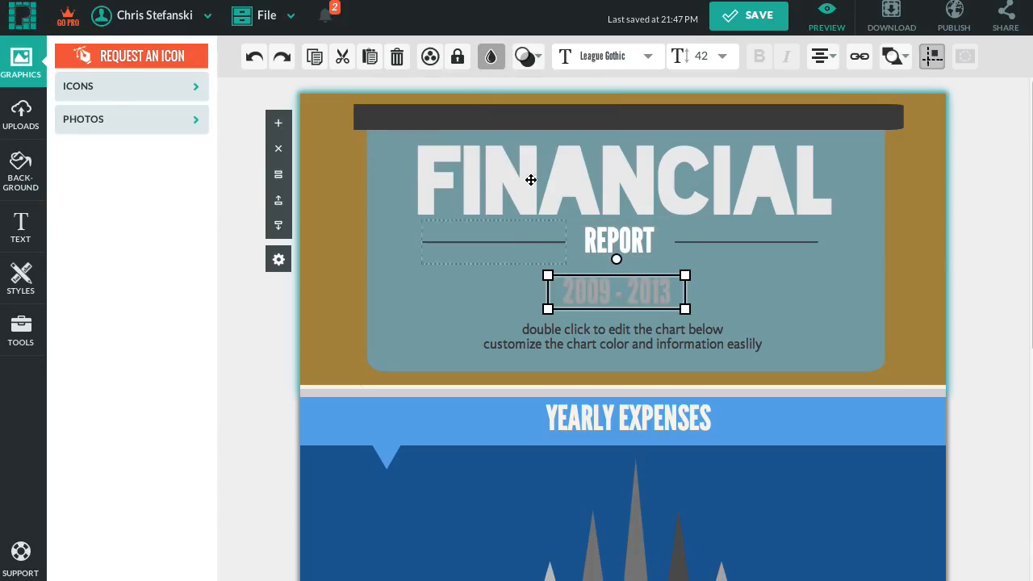
{"action": "left_click", "coordinate": [489, 56]}
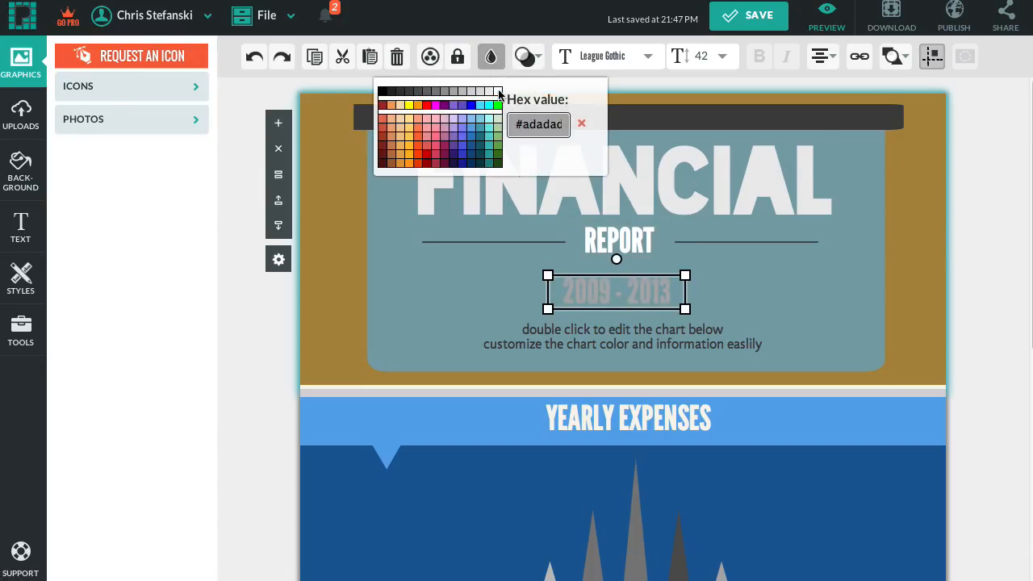